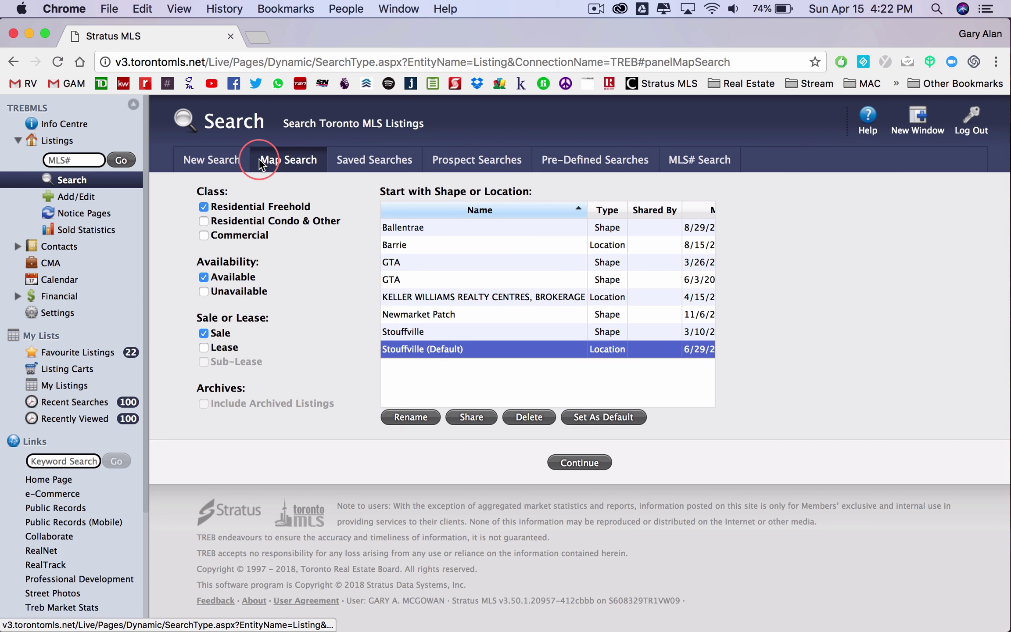
- Run the map search from Stouffville (Default) to load 157 residential listings
left_click(582, 464)
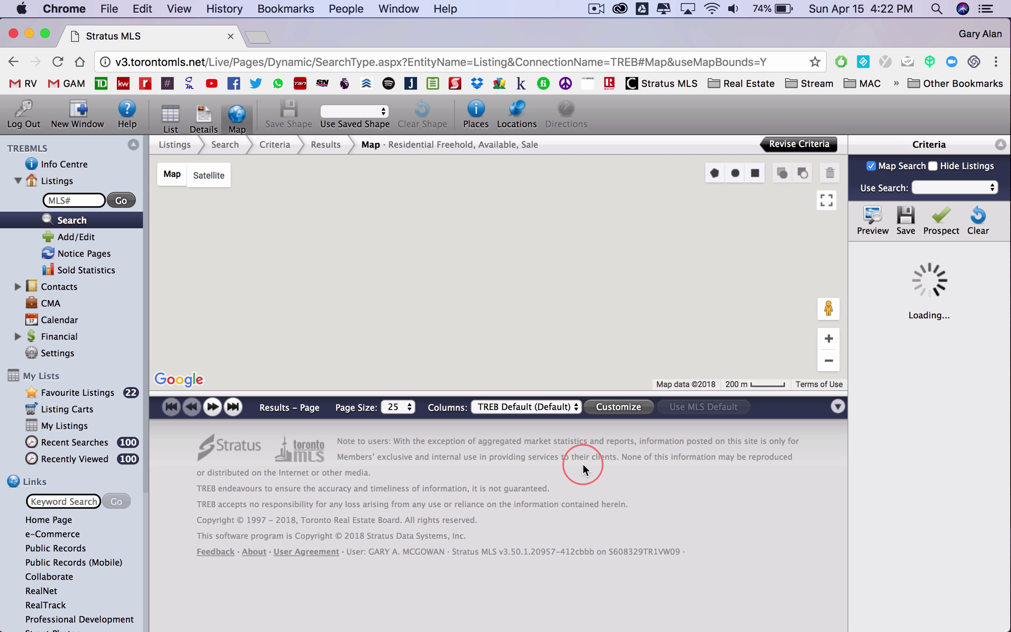
- Zoom out, pan and zoom the map to centre it on Newmarket
left_click(819, 364)
left_click(820, 364)
left_click_drag(519, 225, 668, 298)
double_click(407, 224)
left_click_drag(408, 224, 530, 284)
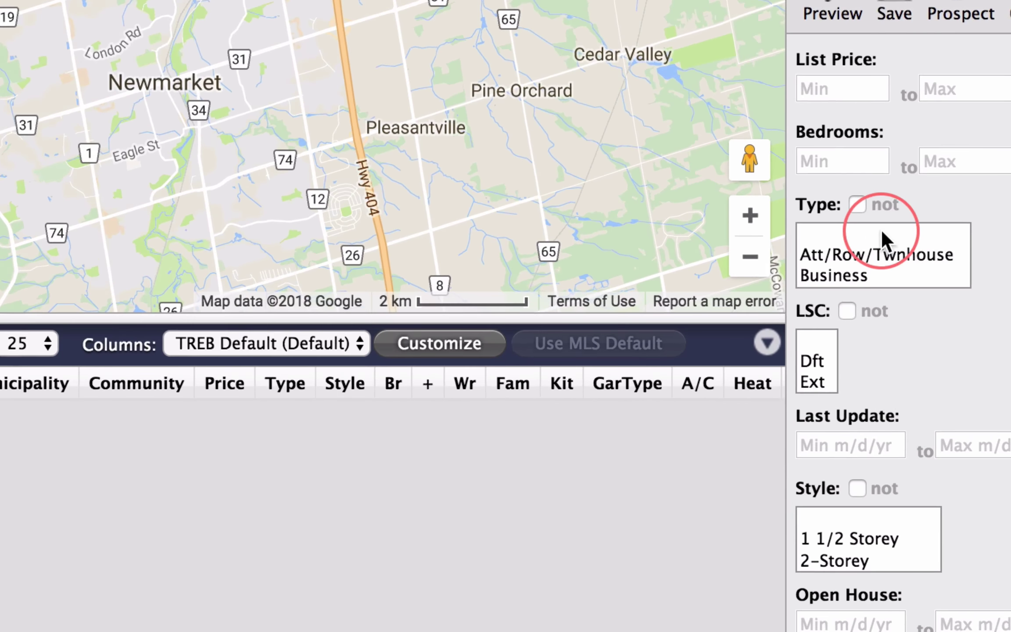
- Limit the property type to Duplex and preview its single listing
left_click(893, 346)
scroll(863, 179, "down", 5)
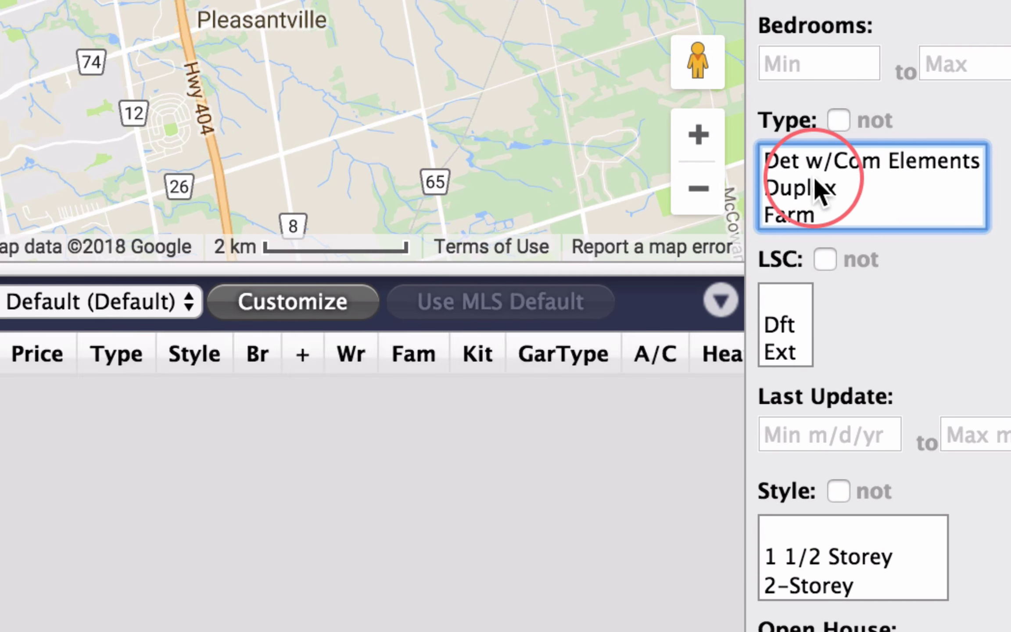
left_click(816, 187)
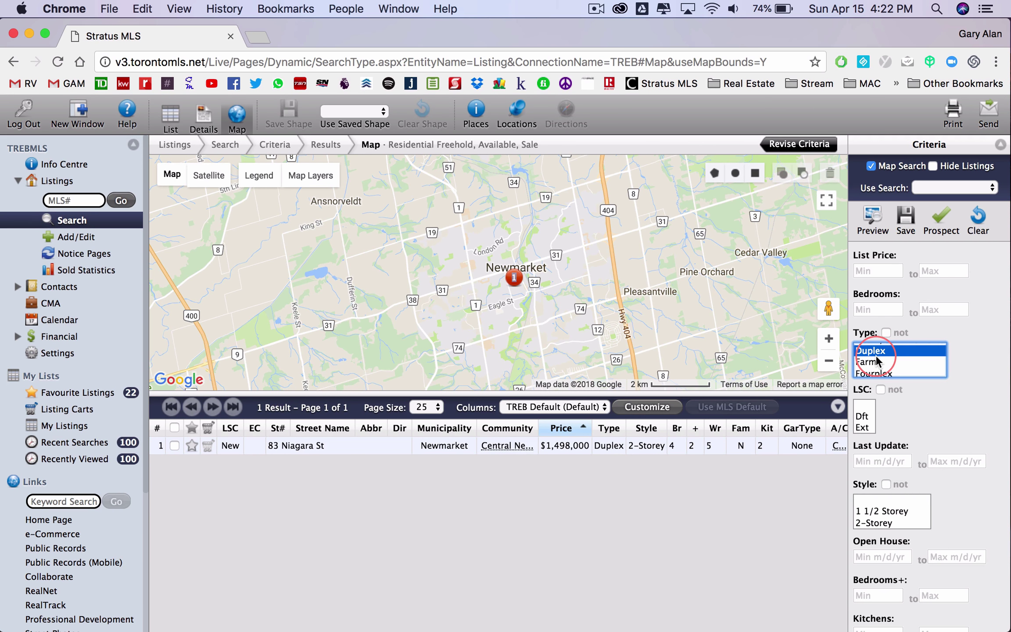
left_click(516, 279)
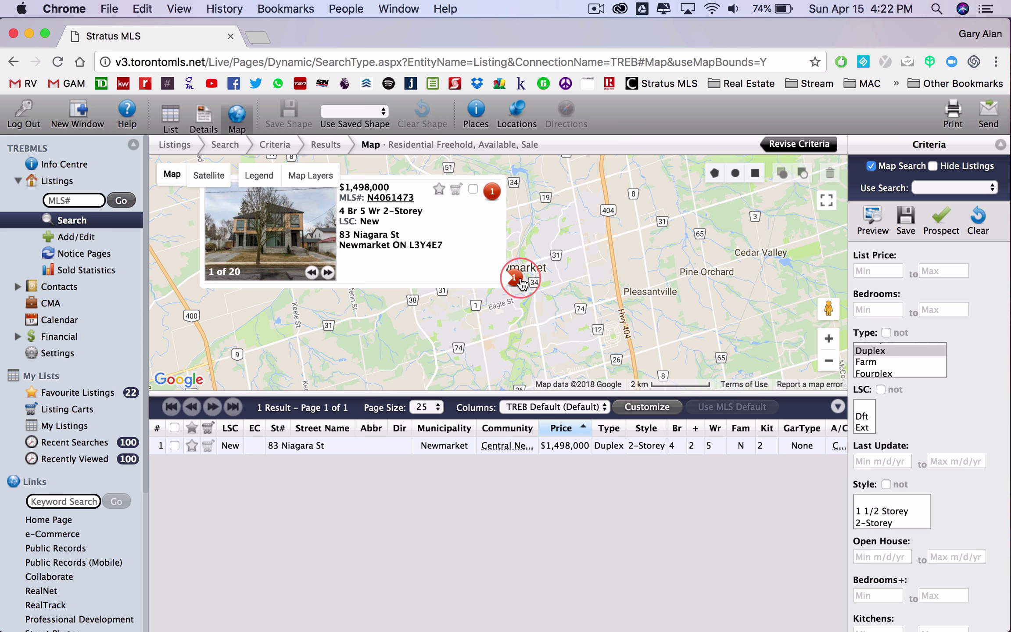
left_click(599, 276)
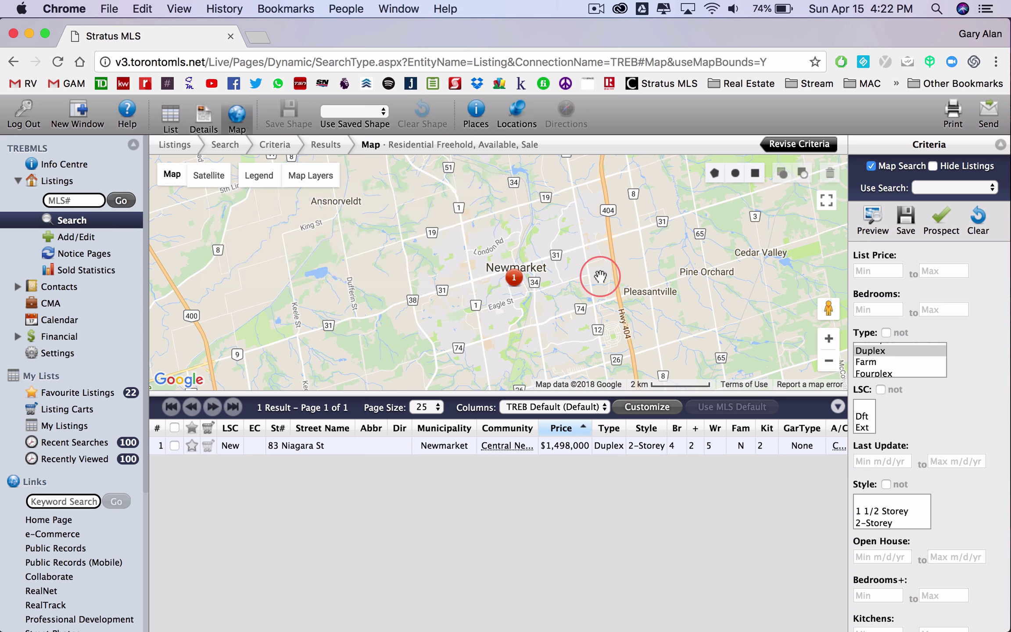
- Switch the property type selection to Triplex
scroll(918, 376, "down", 5)
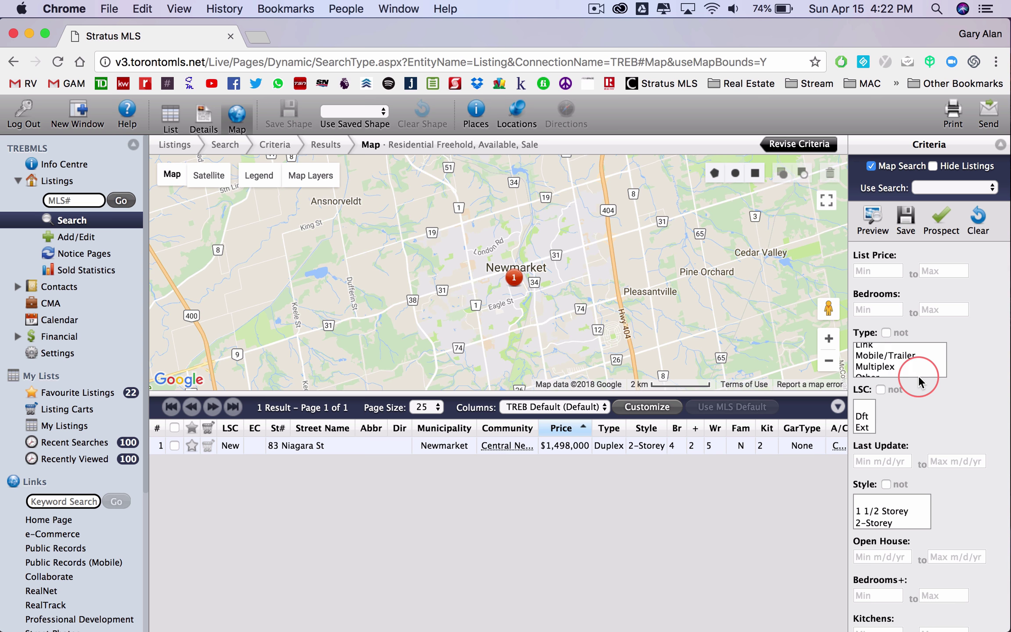
scroll(903, 384, "down", 2)
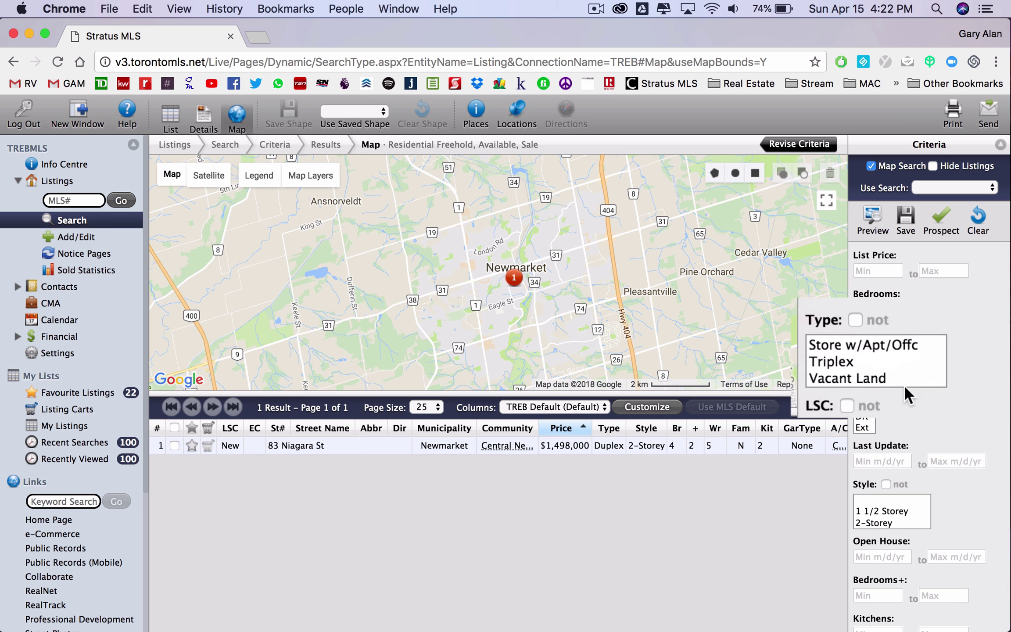
left_click(833, 361)
- Apply the Triplex filter, then the Fourplex filter, both returning no listings
left_click(595, 306)
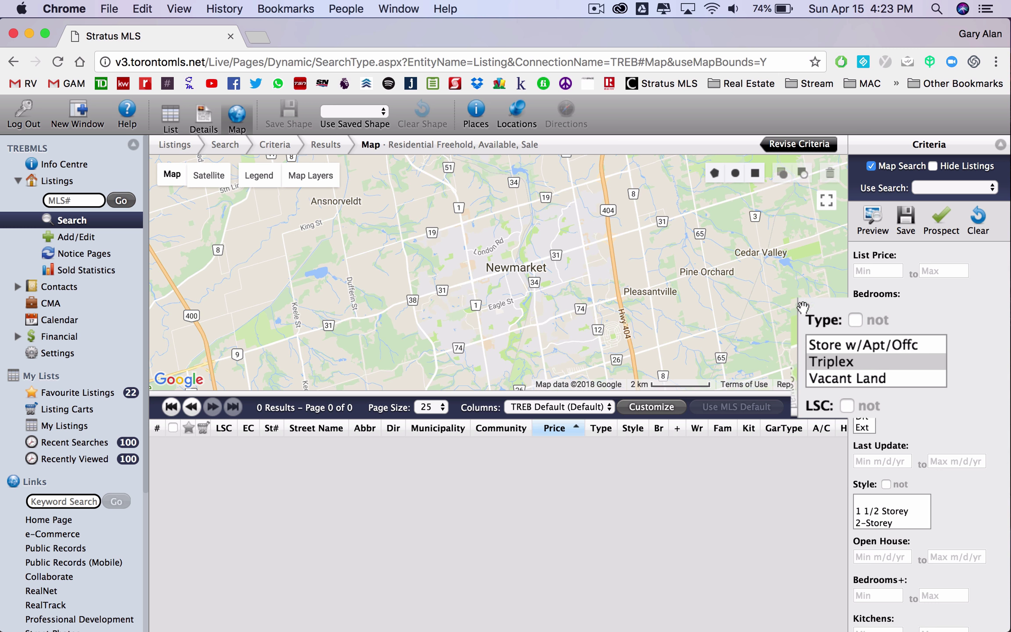
scroll(878, 367, "up", 7)
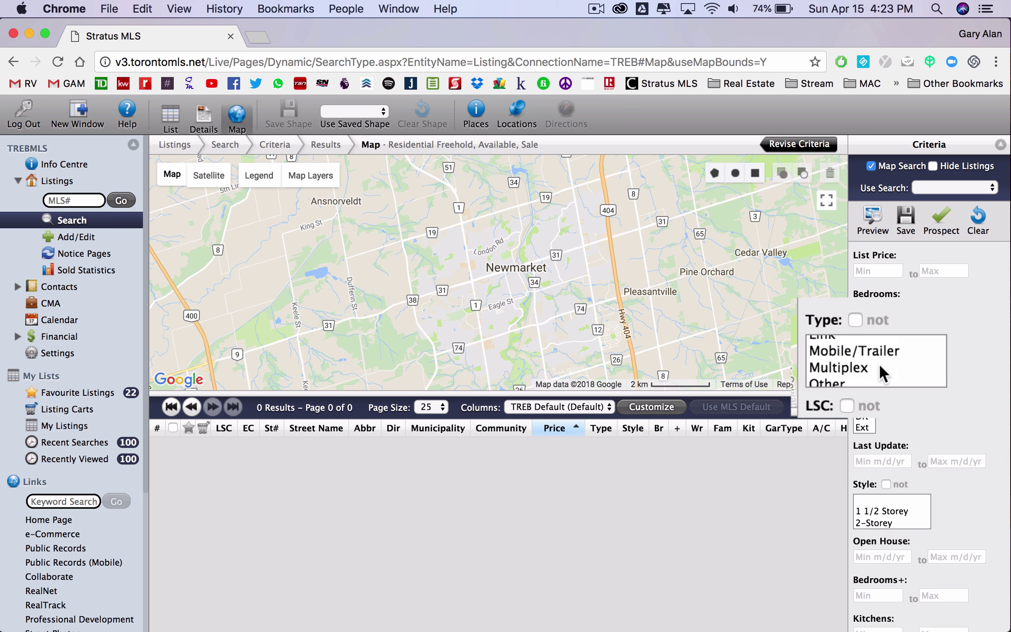
scroll(873, 362, "up", 1)
left_click(850, 359)
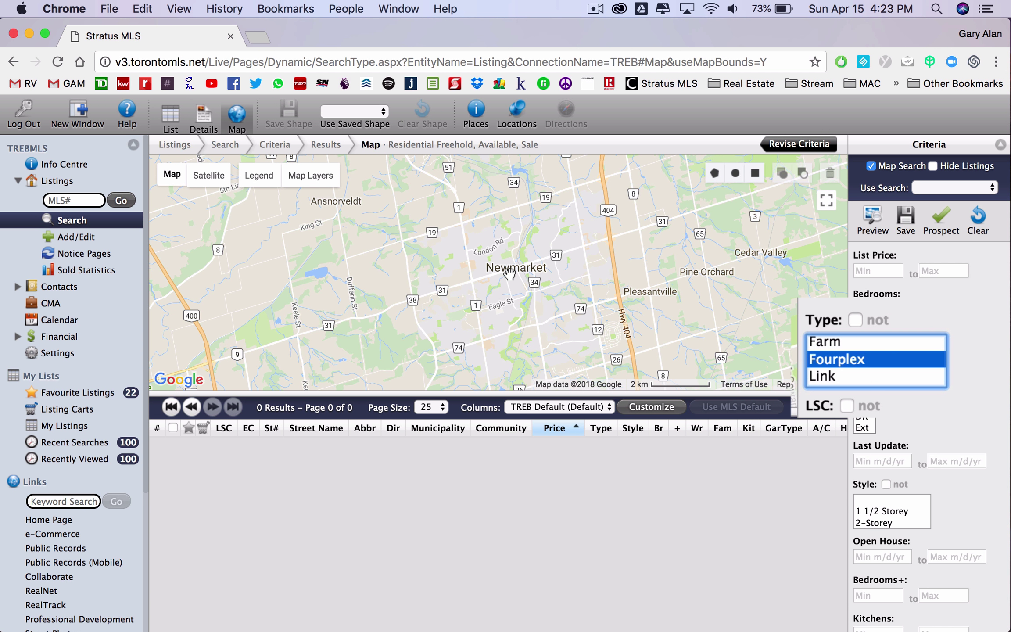
left_click(997, 363)
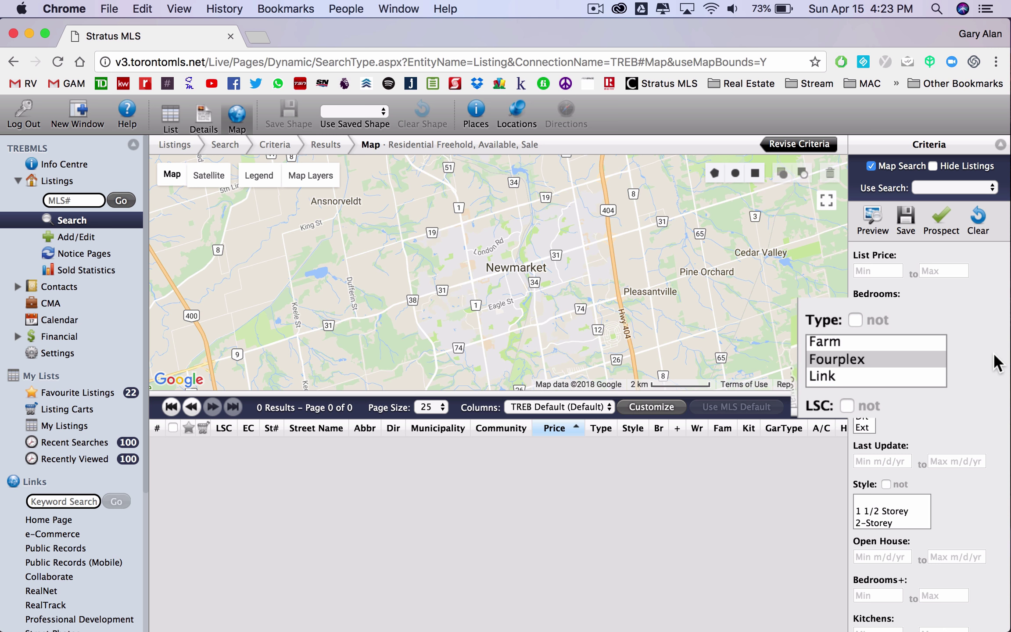
- Select the blank Type row to clear the property type filter
scroll(860, 363, "up", 5)
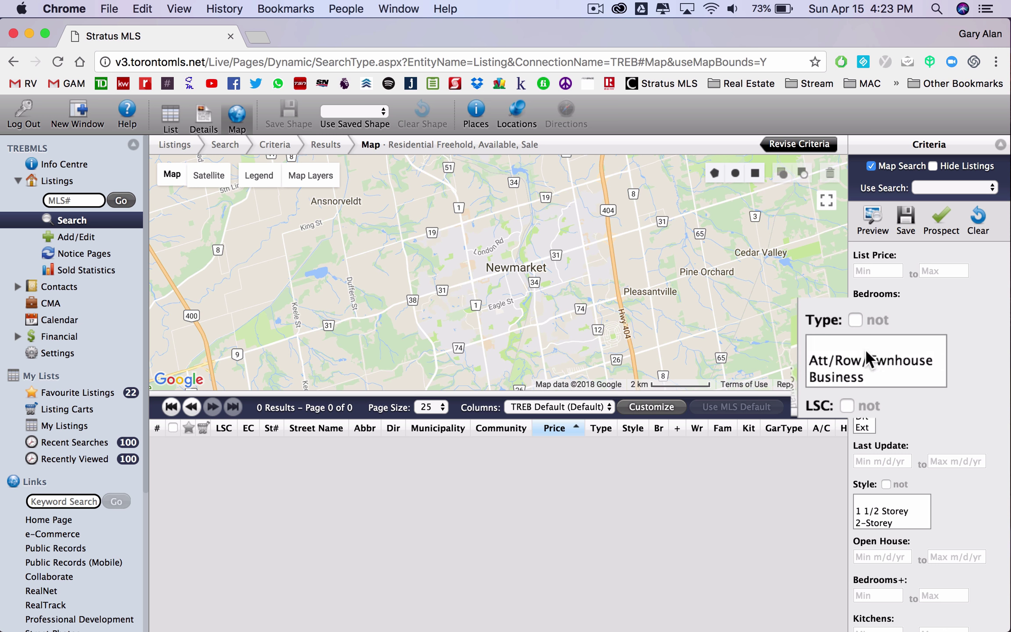
left_click(869, 347)
left_click(981, 365)
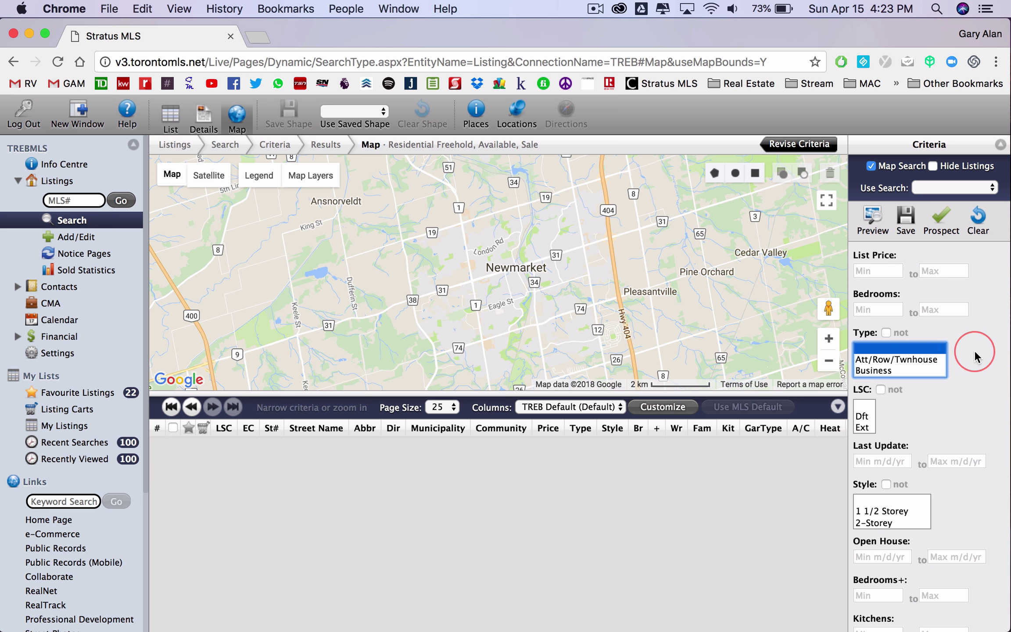
scroll(975, 356, "down", 10)
scroll(975, 354, "down", 5)
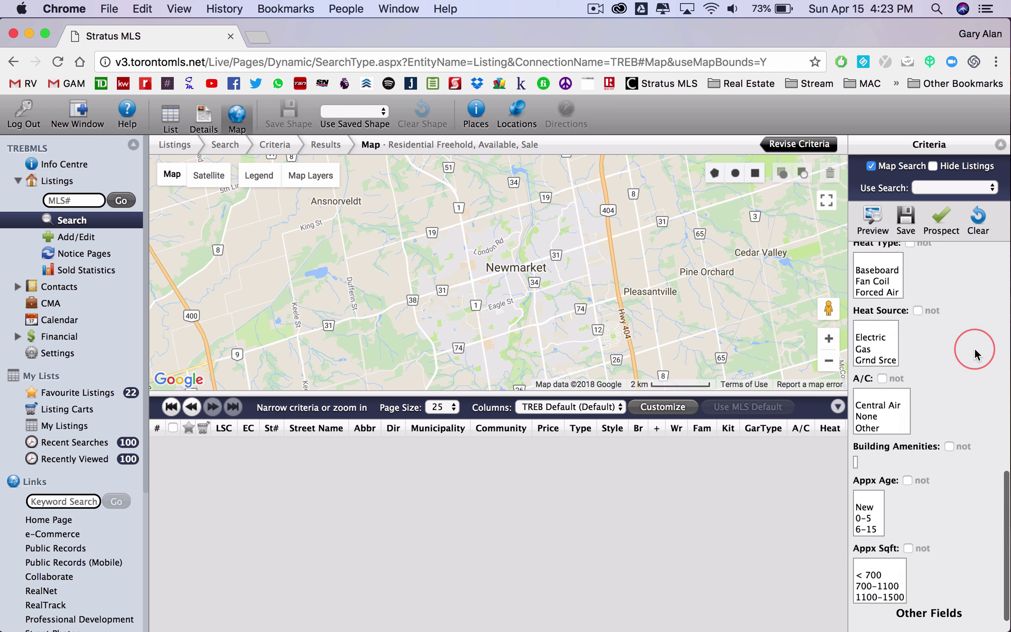
- Add a Kitchens Total field with Min 2, giving 80 Newmarket listings
left_click(908, 617)
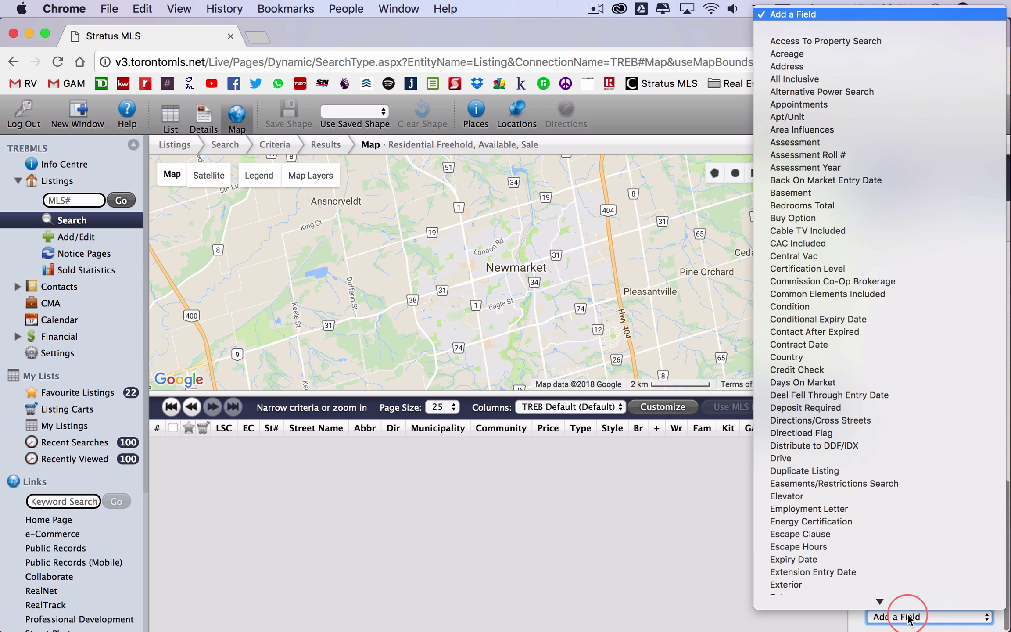
key("k")
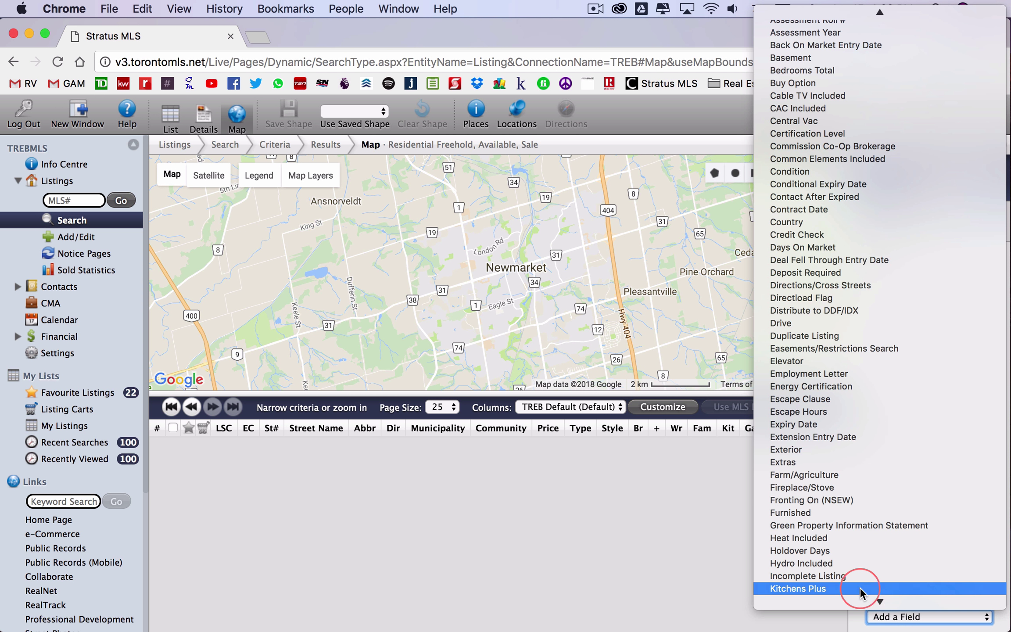
scroll(857, 586, "down", 3)
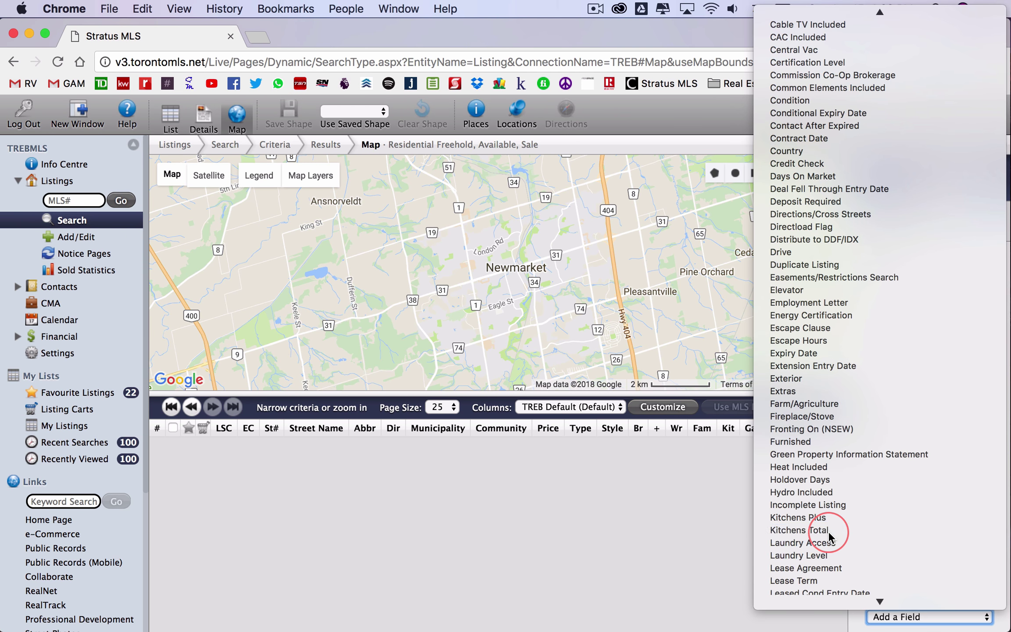
left_click(819, 530)
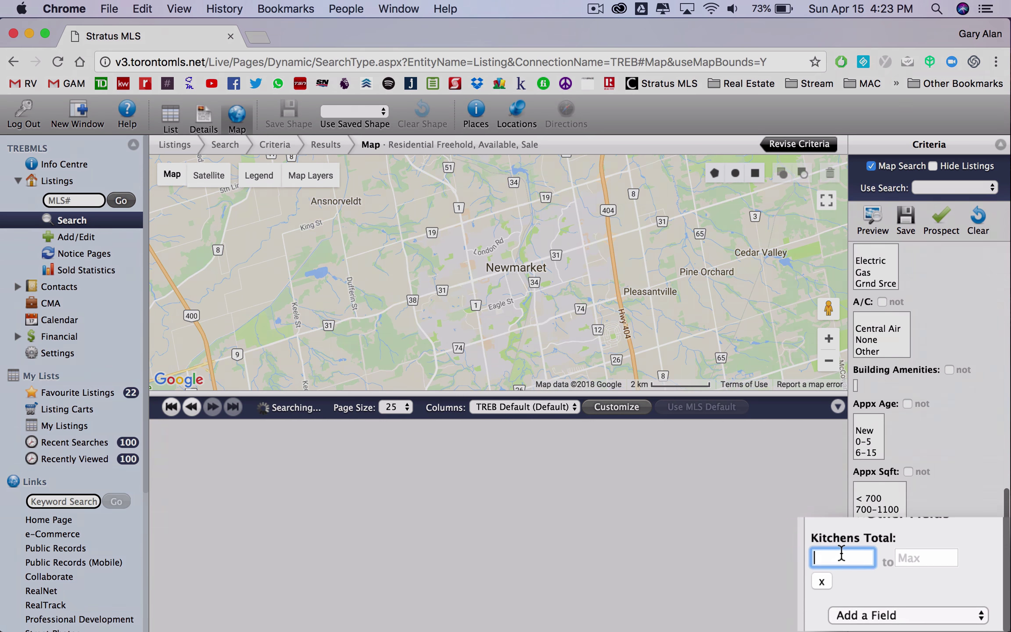
type("2")
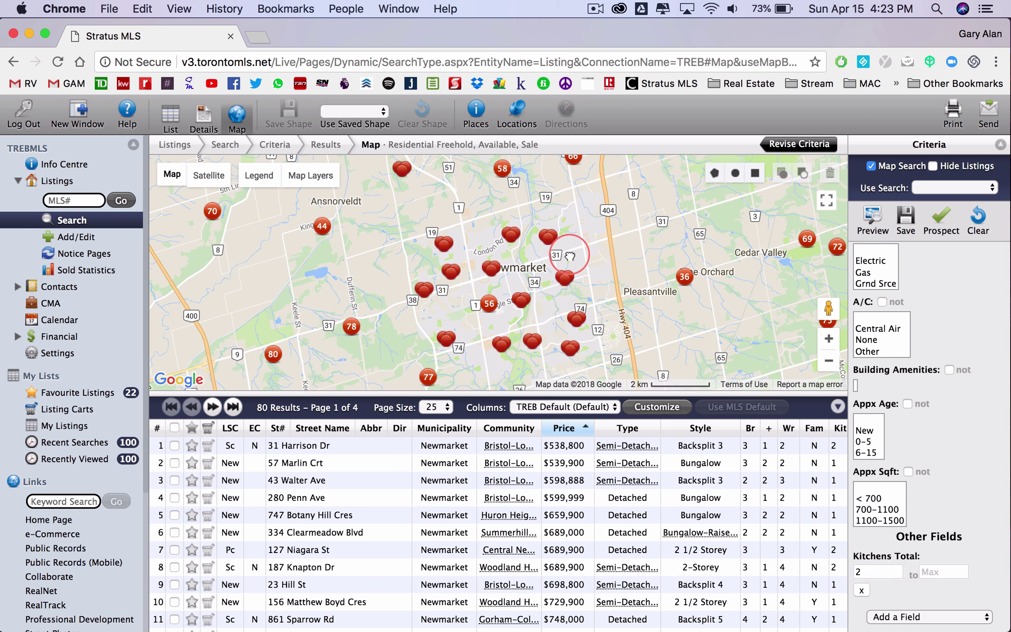
scroll(570, 255, "up", 2)
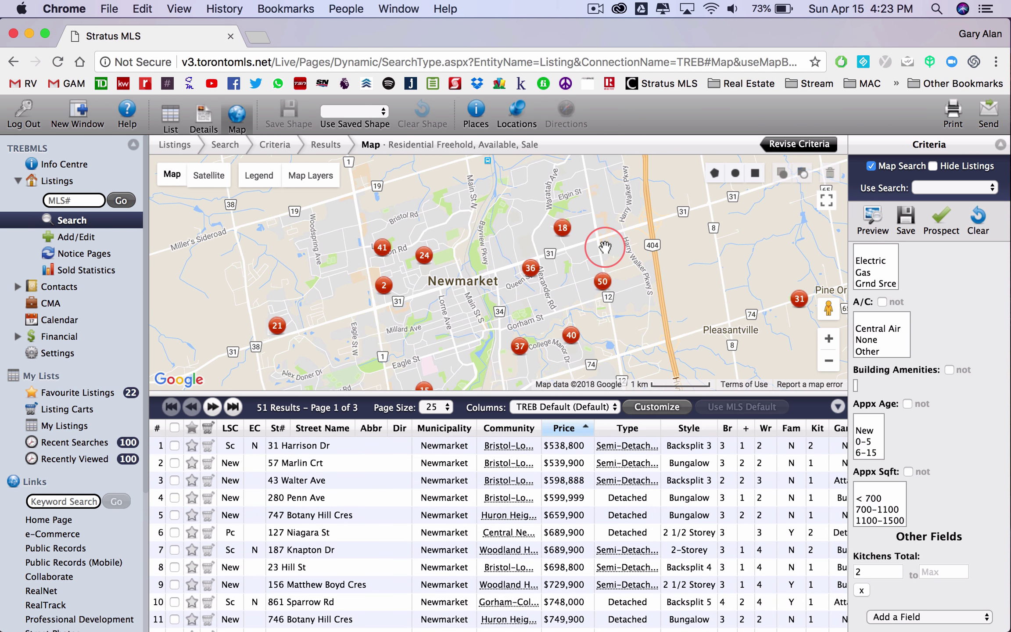
left_click(837, 406)
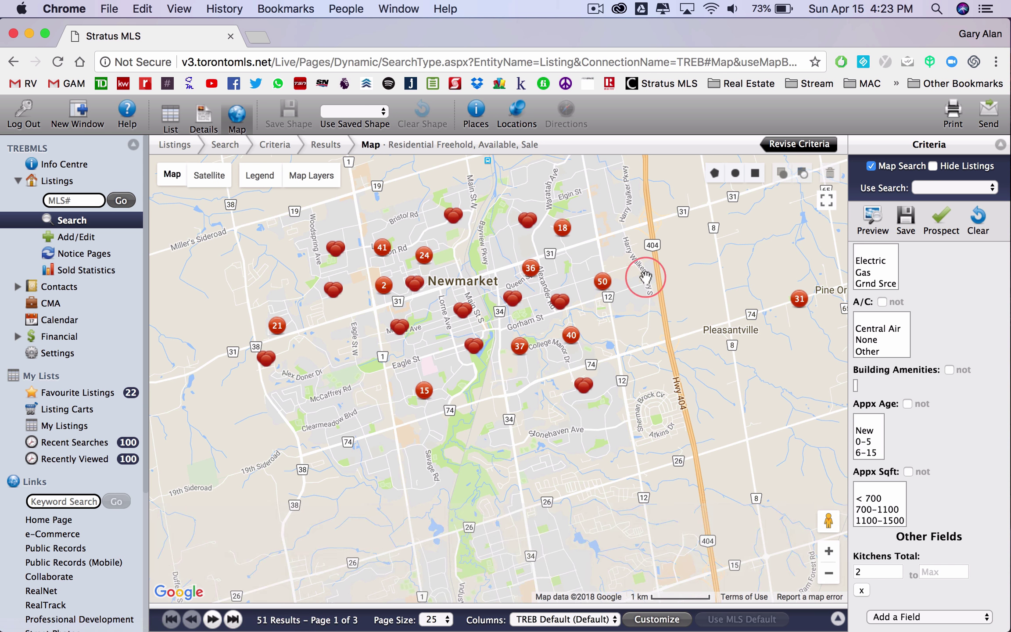
scroll(656, 270, "up", 1)
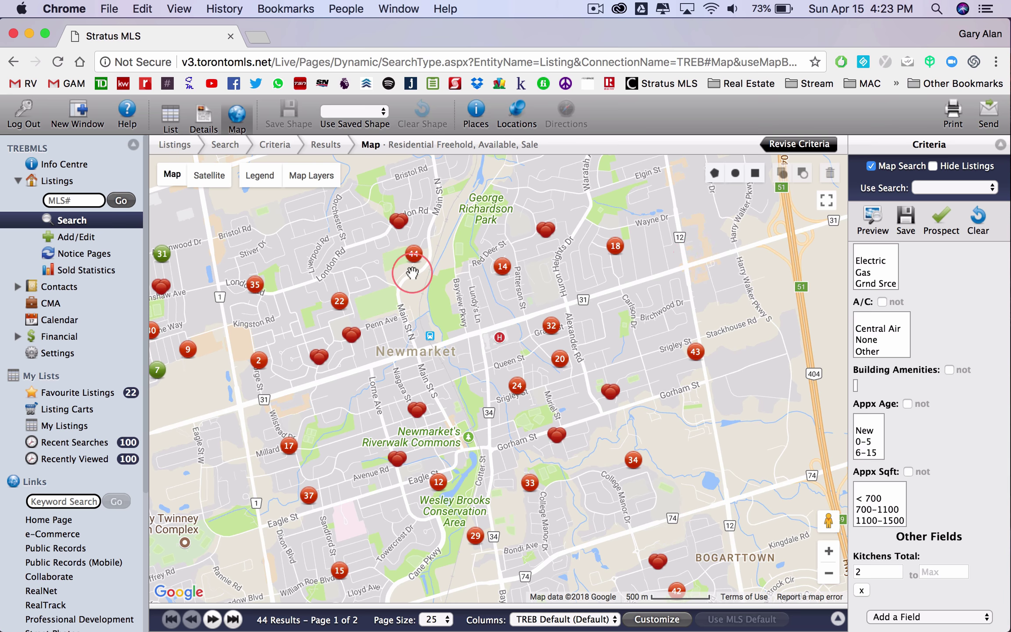
left_click(351, 335)
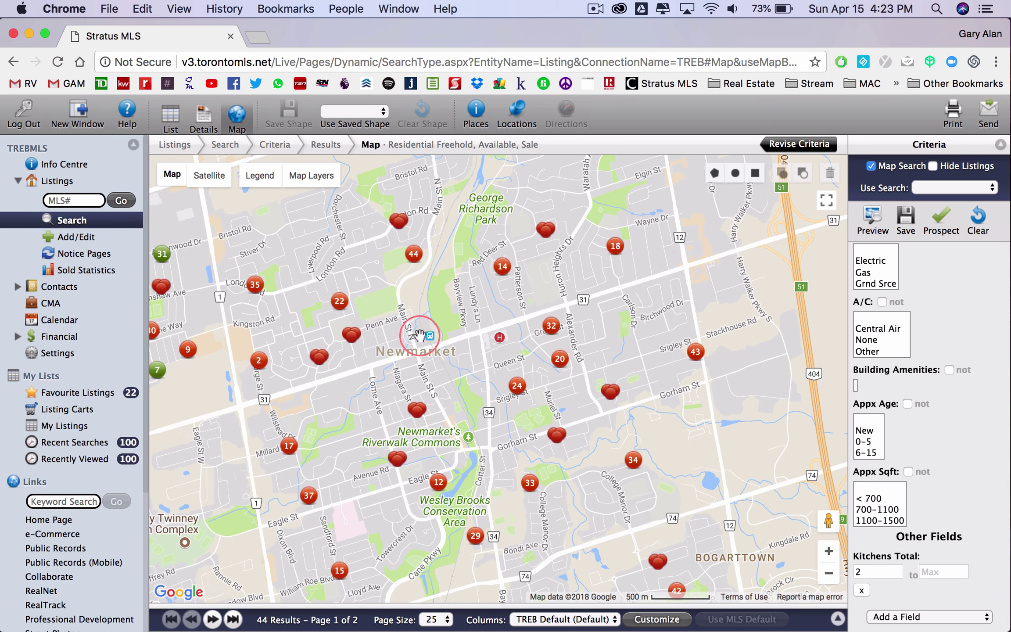
mouse_move(254, 361)
mouse_move(348, 333)
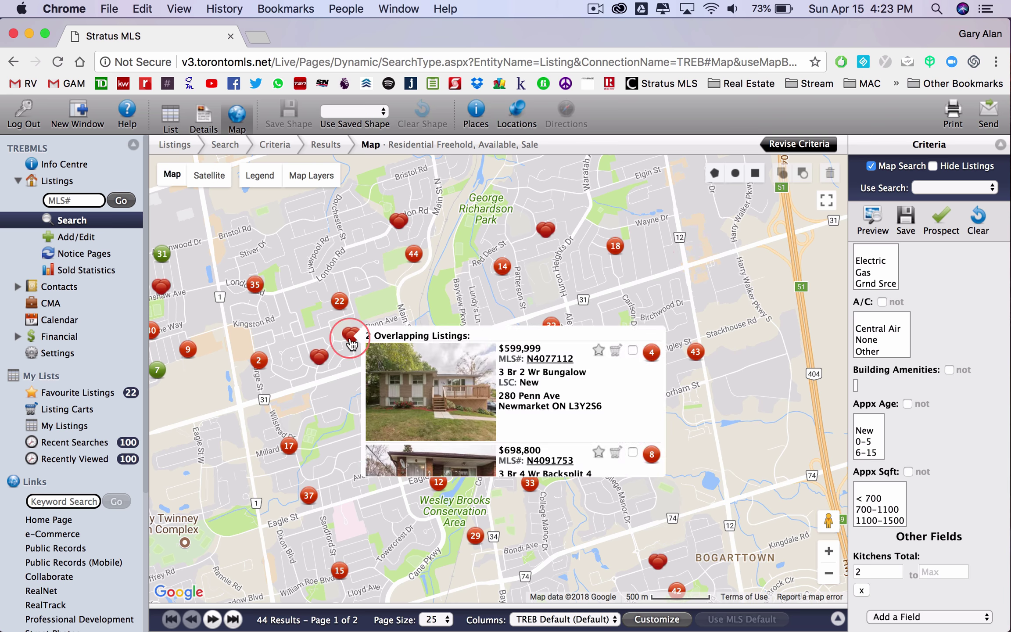
scroll(448, 382, "down", 1)
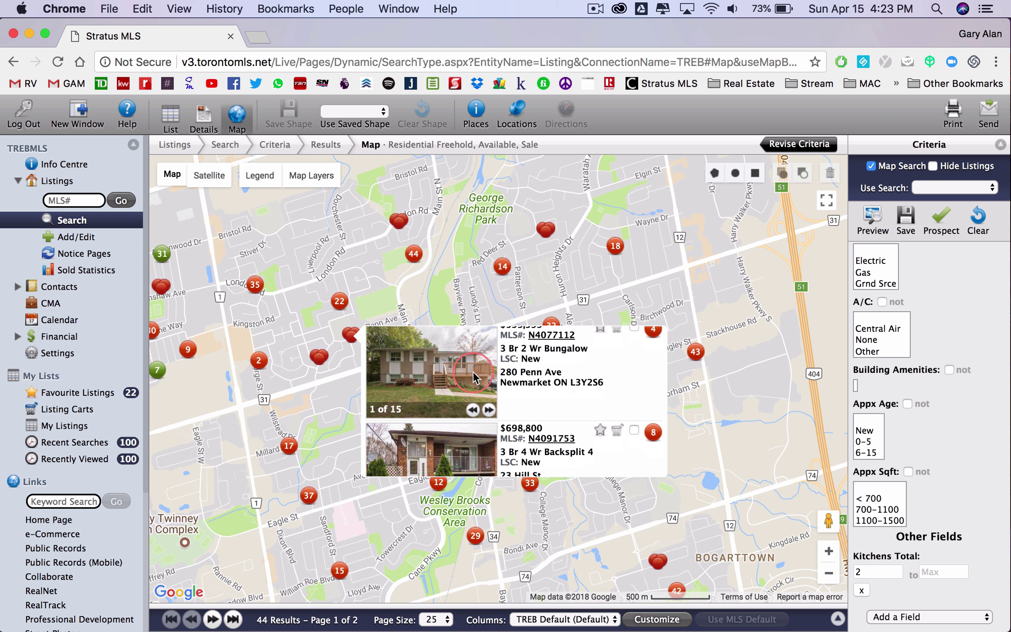
left_click(554, 336)
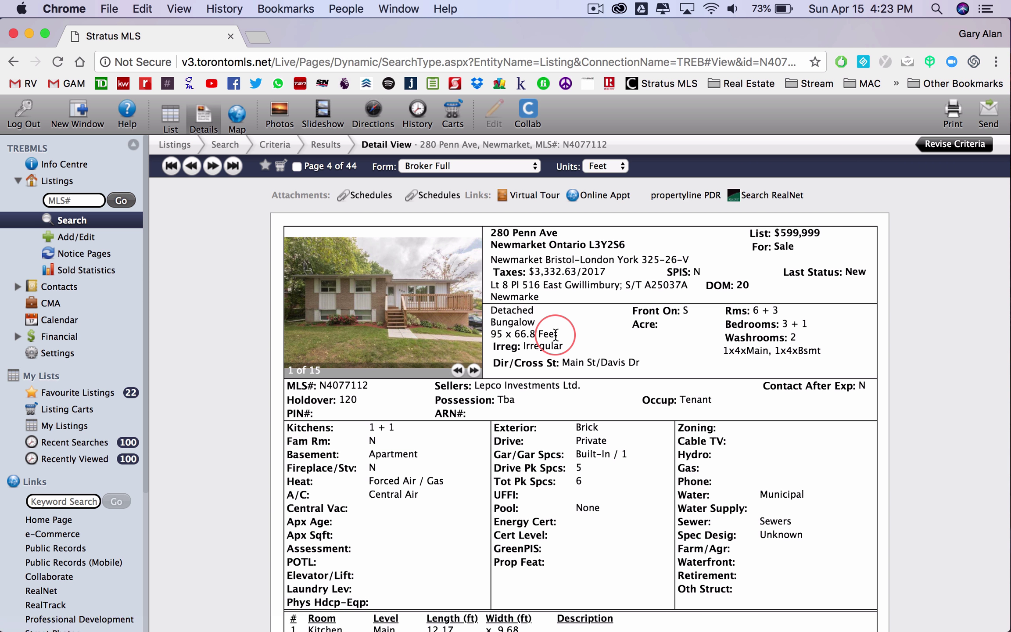
scroll(626, 432, "down", 3)
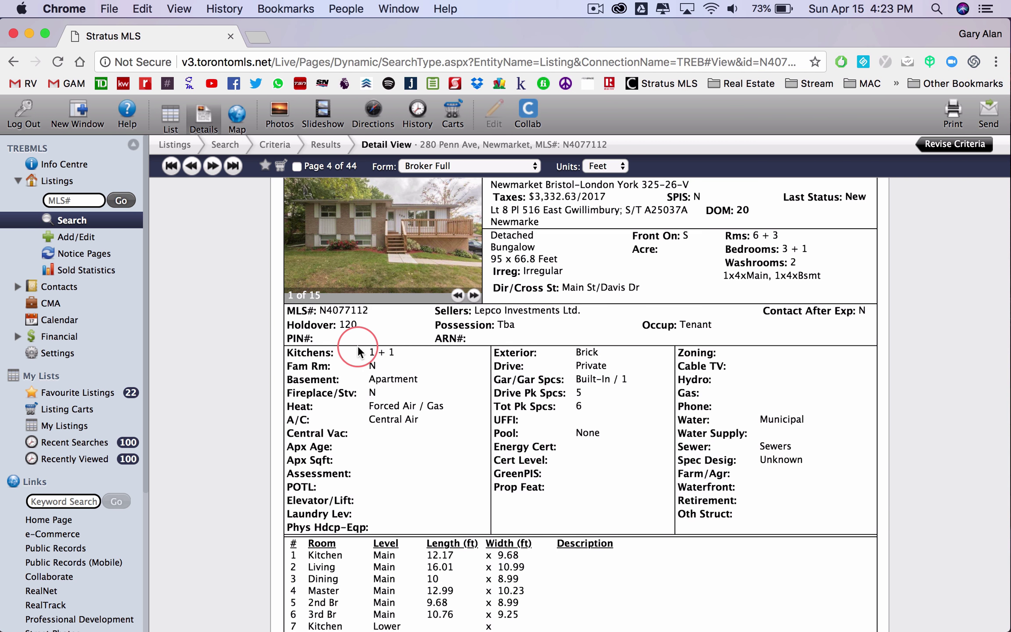
left_click_drag(359, 357, 406, 350)
scroll(544, 360, "down", 10)
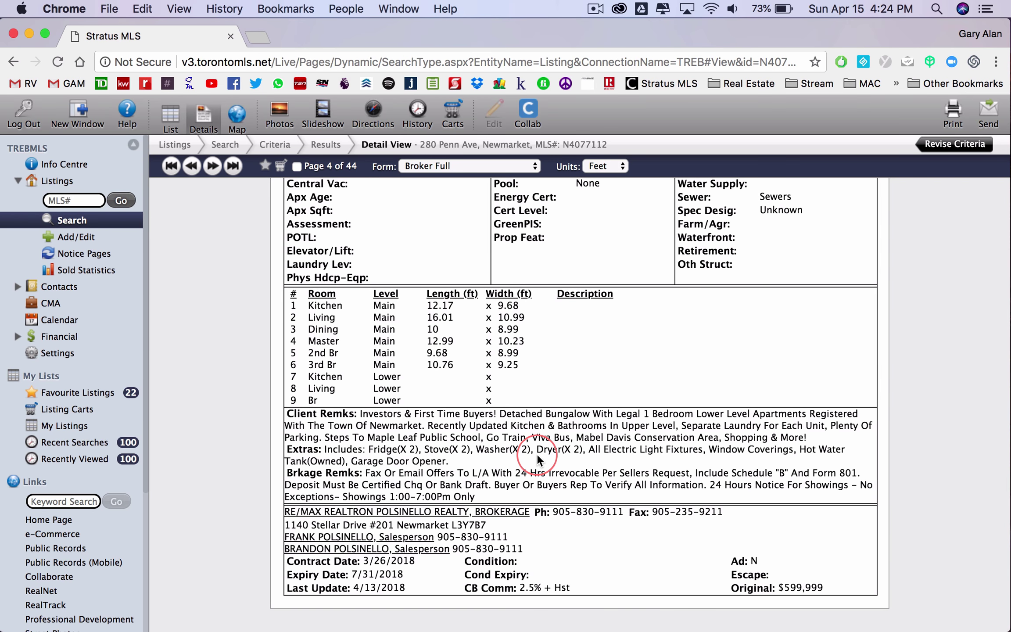
scroll(538, 456, "up", 5)
scroll(548, 461, "up", 7)
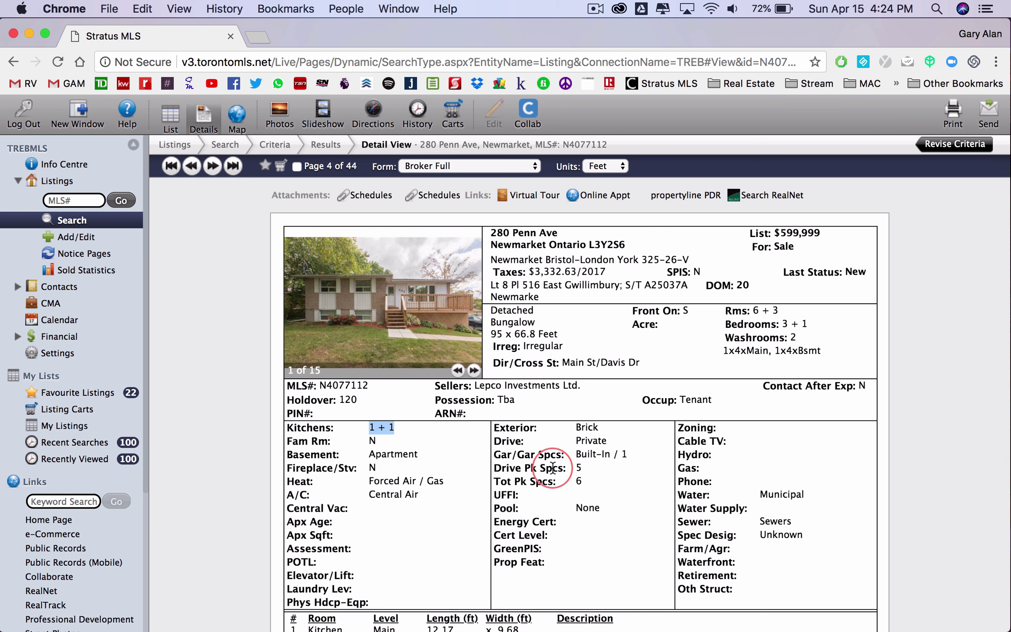
scroll(679, 425, "down", 6)
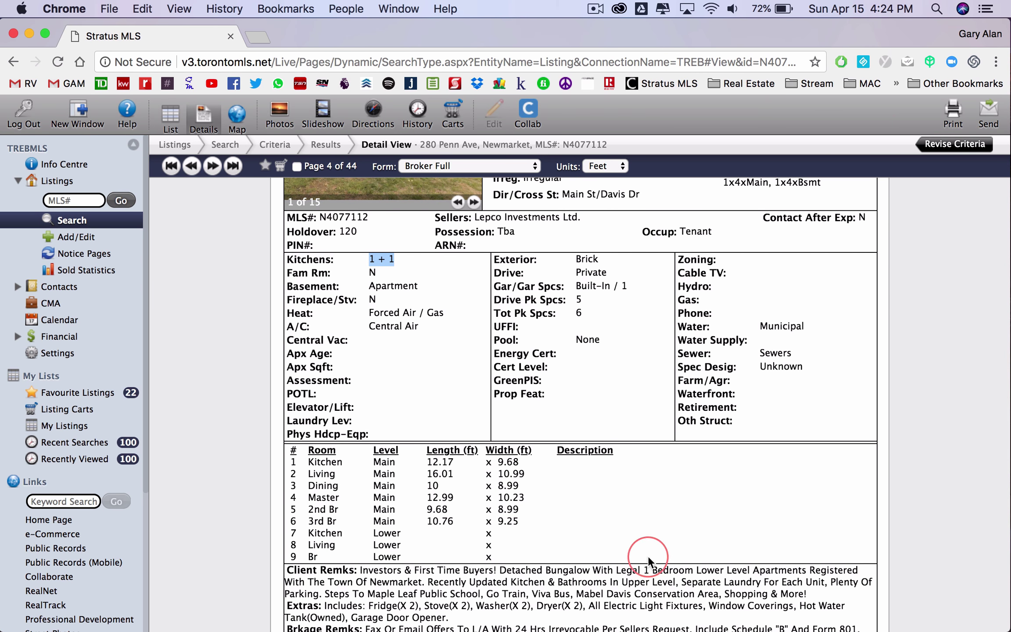
scroll(676, 516, "down", 2)
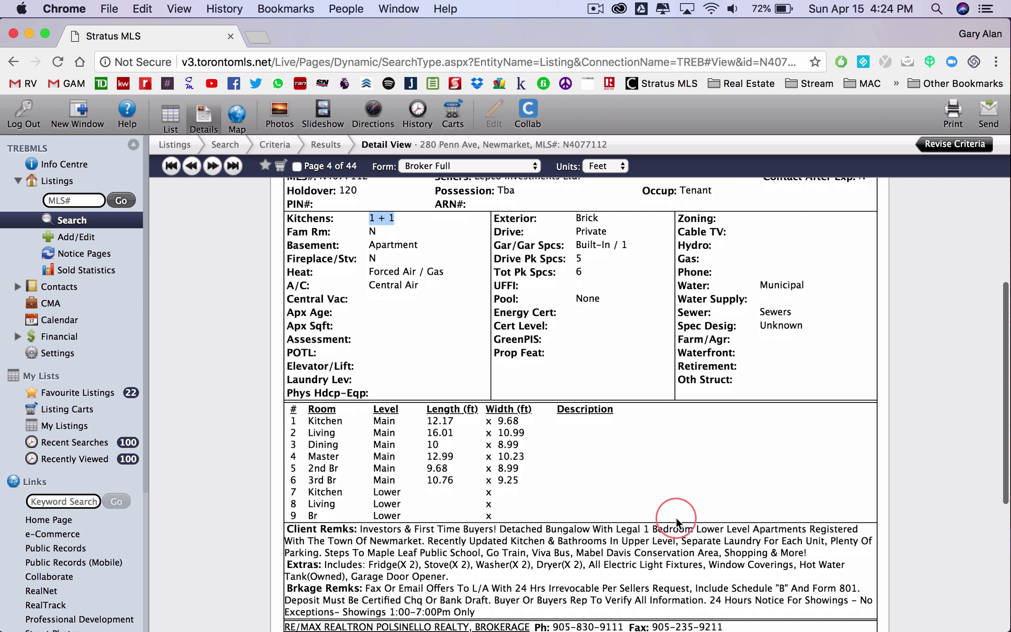
left_click(597, 439)
scroll(590, 439, "up", 5)
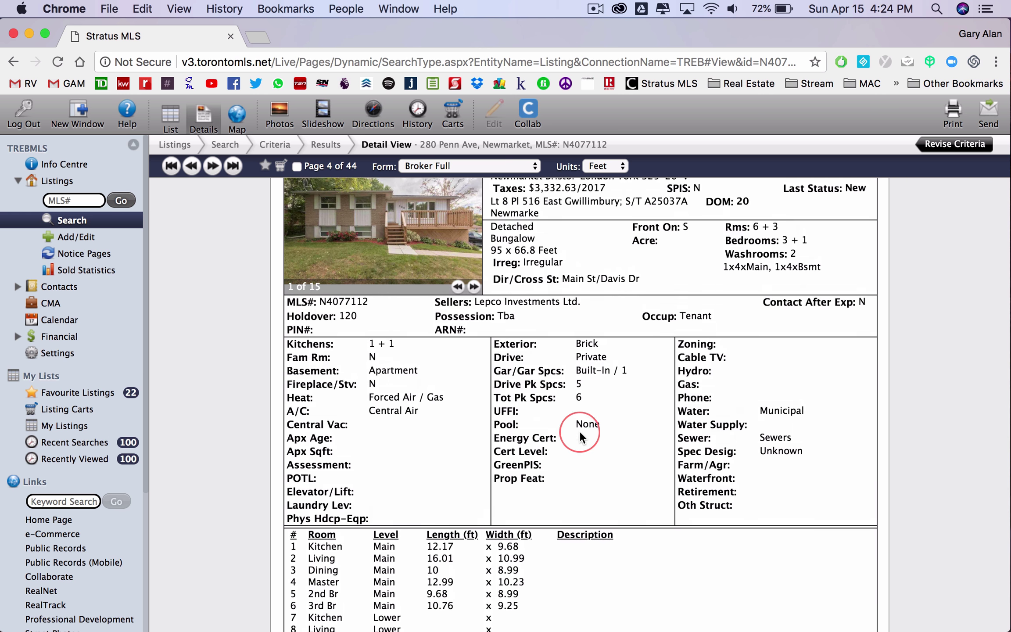
- Return to the map and raise the Kitchens Total minimum from 2 to 3
left_click(16, 64)
left_click(777, 361)
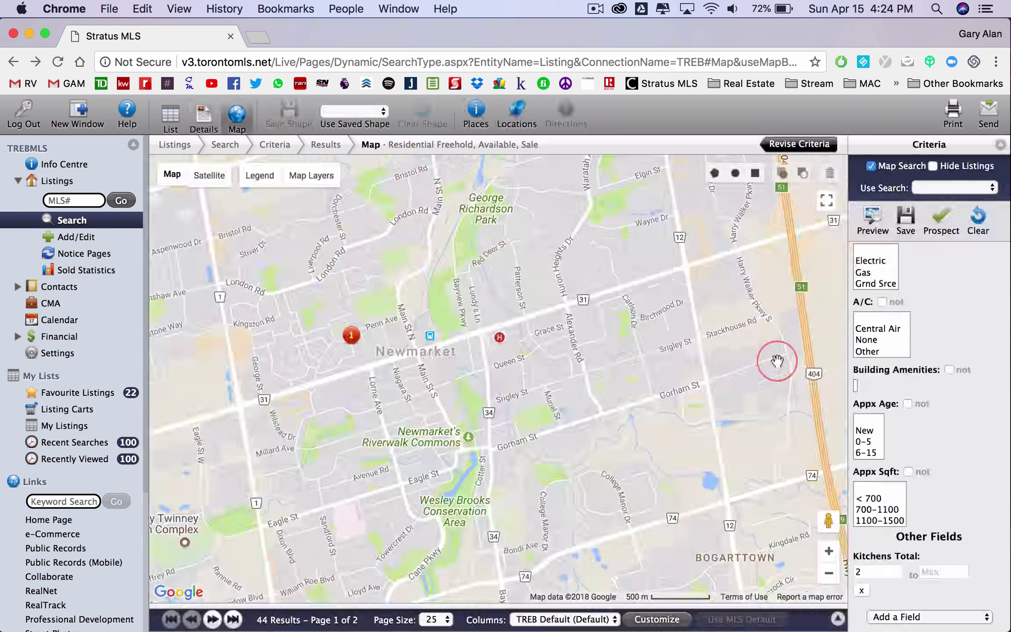
left_click_drag(866, 572, 843, 573)
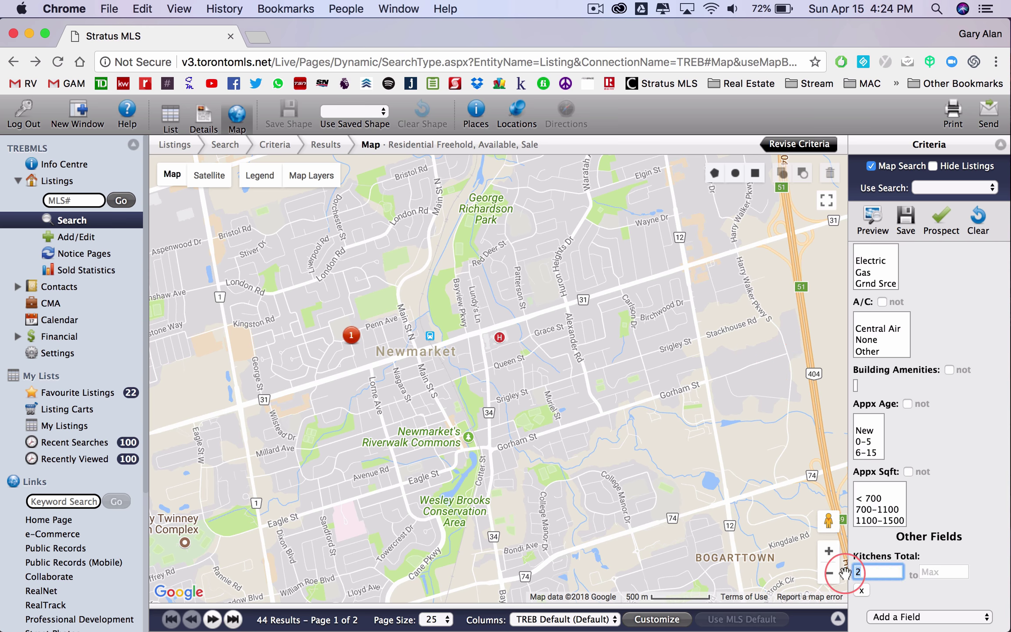
left_click(895, 542)
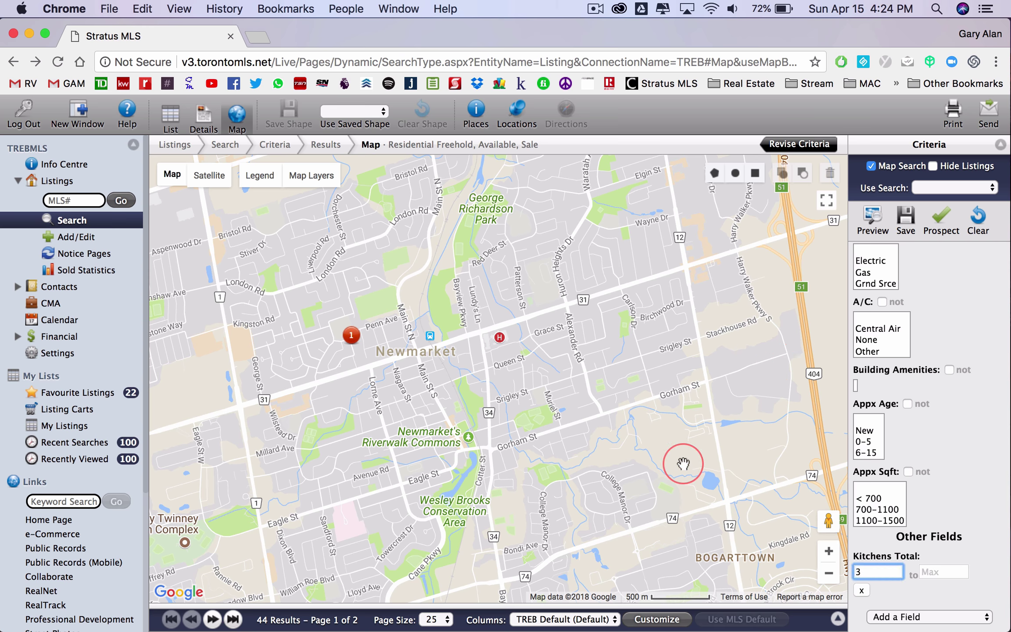
left_click(828, 573)
left_click_drag(466, 420, 508, 422)
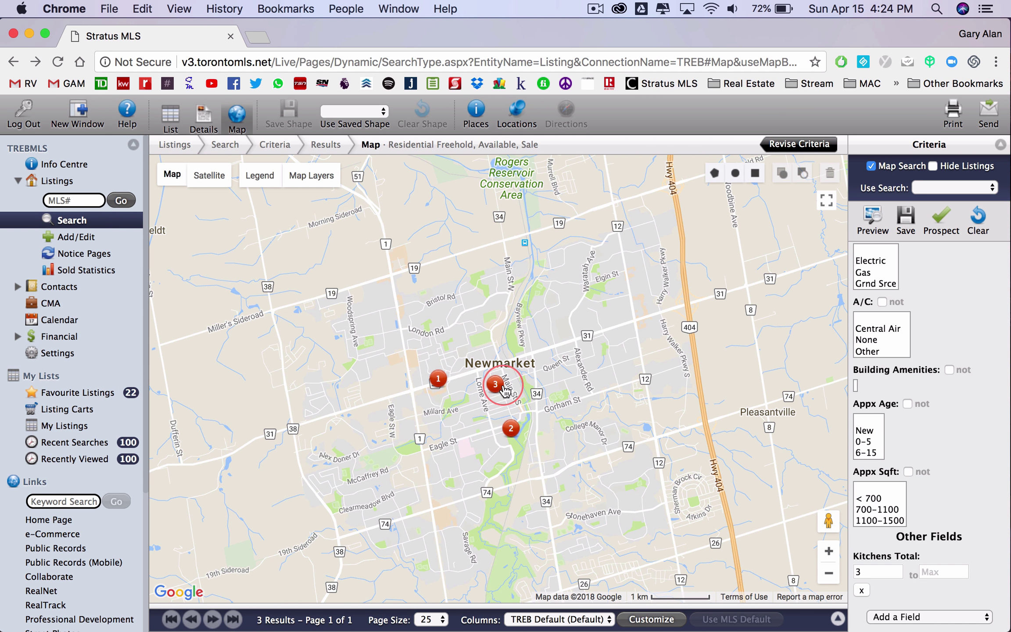
left_click(438, 380)
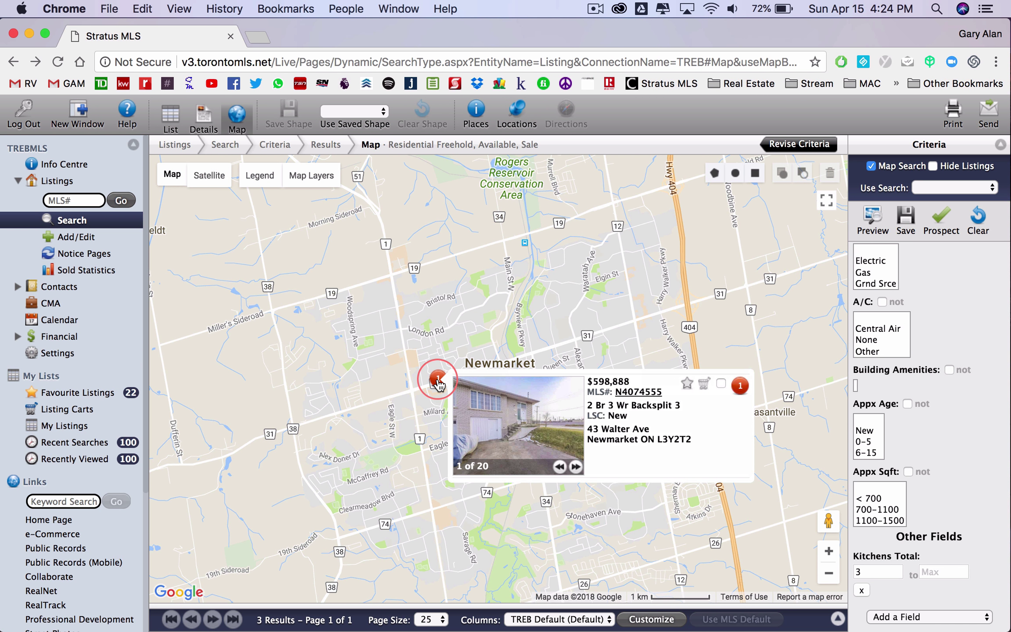
left_click(590, 267)
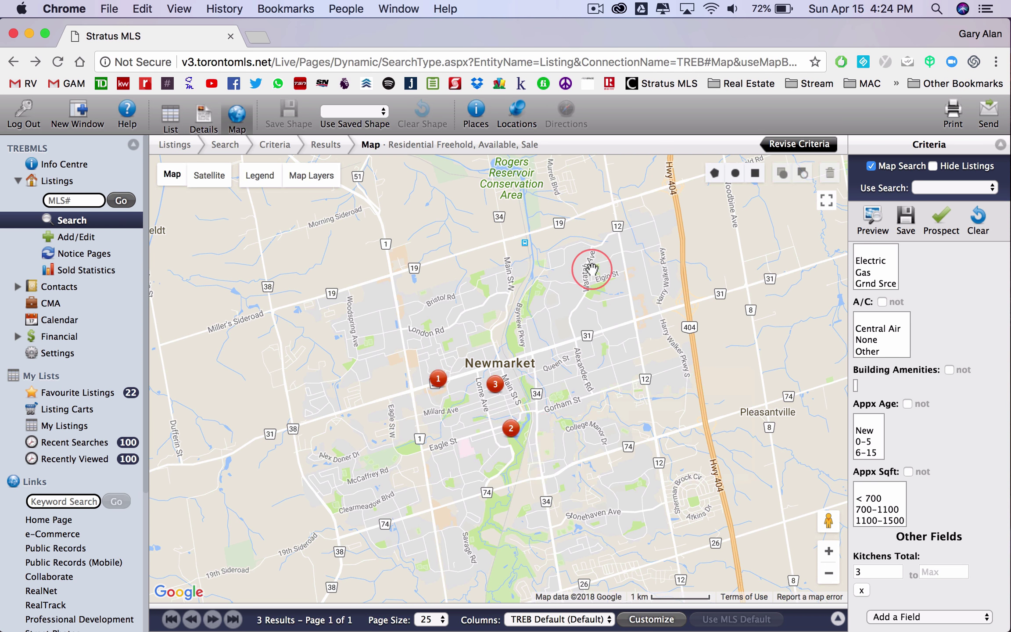
left_click(510, 428)
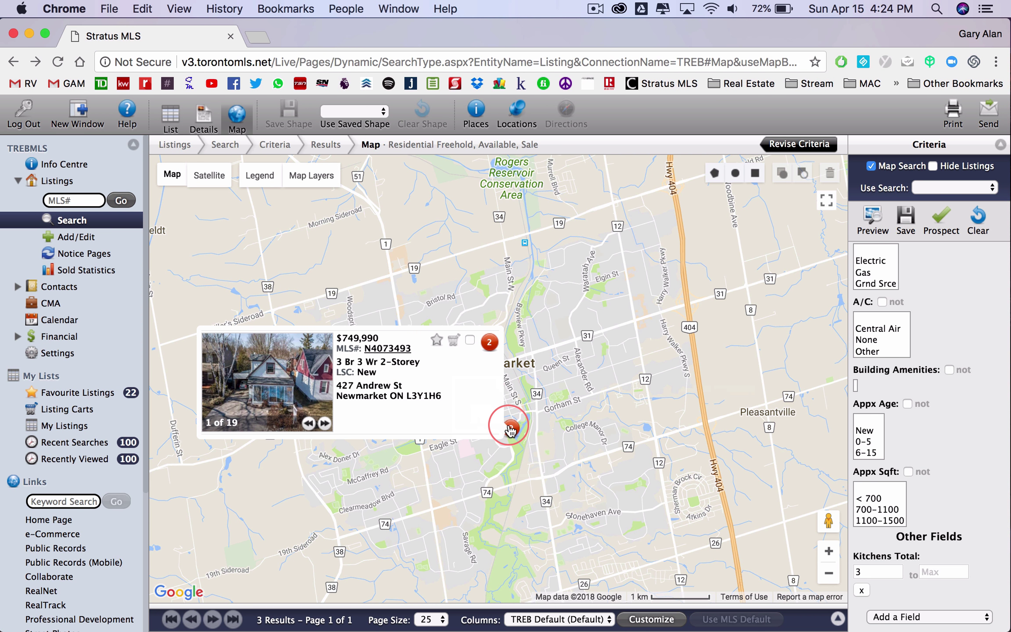
left_click(861, 571)
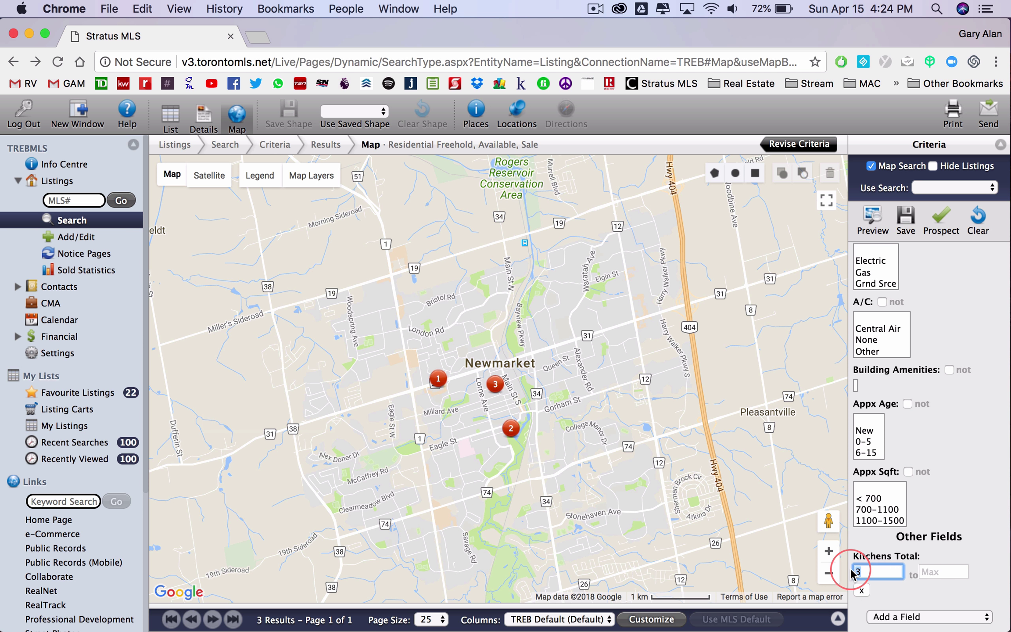
- Try a Kitchens Total minimum of 4, then clear it and rerun the search
type("4")
left_click_drag(642, 488, 637, 459)
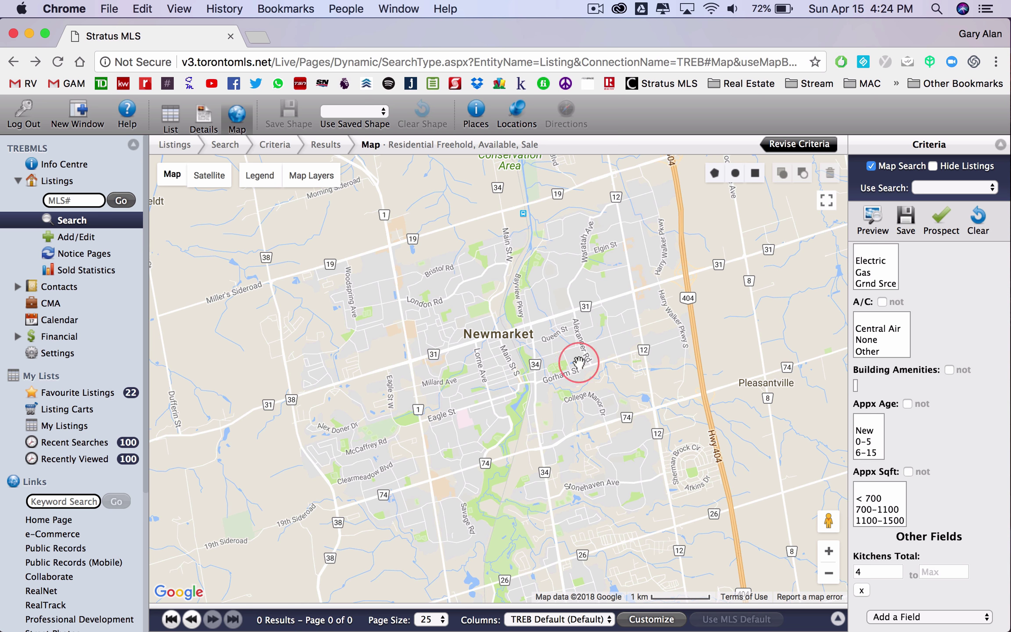
double_click(875, 572)
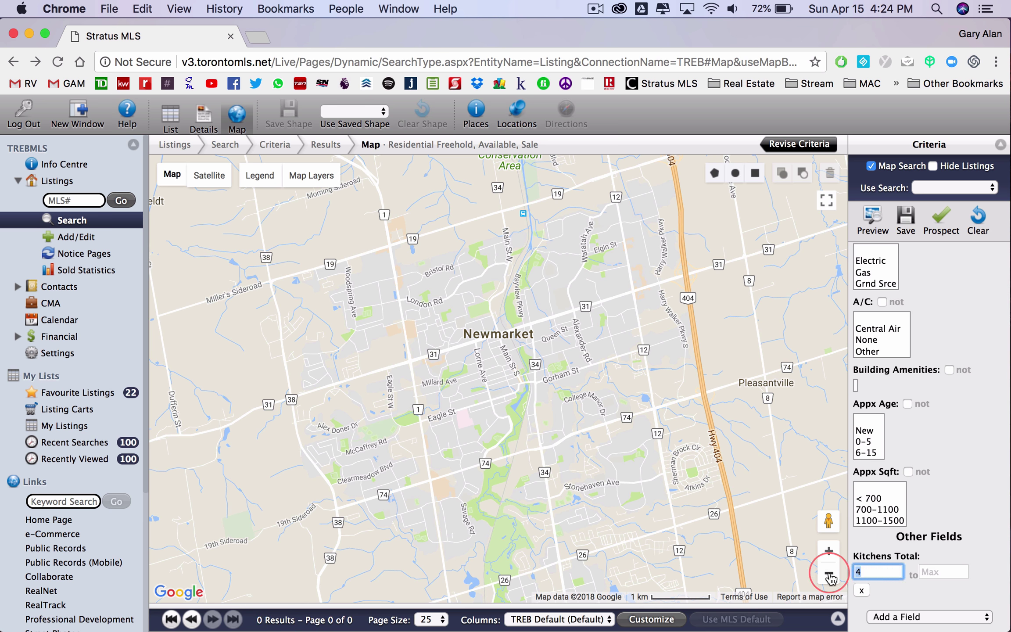
left_click(985, 389)
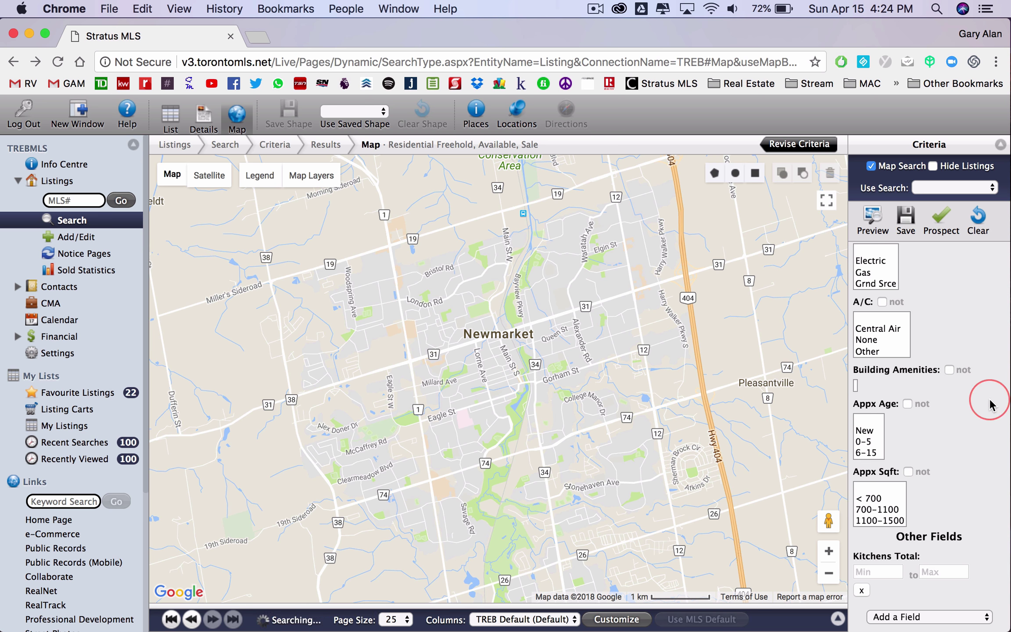
- Pan and zoom the map south to centre on Richmond Hill
left_click_drag(544, 501, 481, 186)
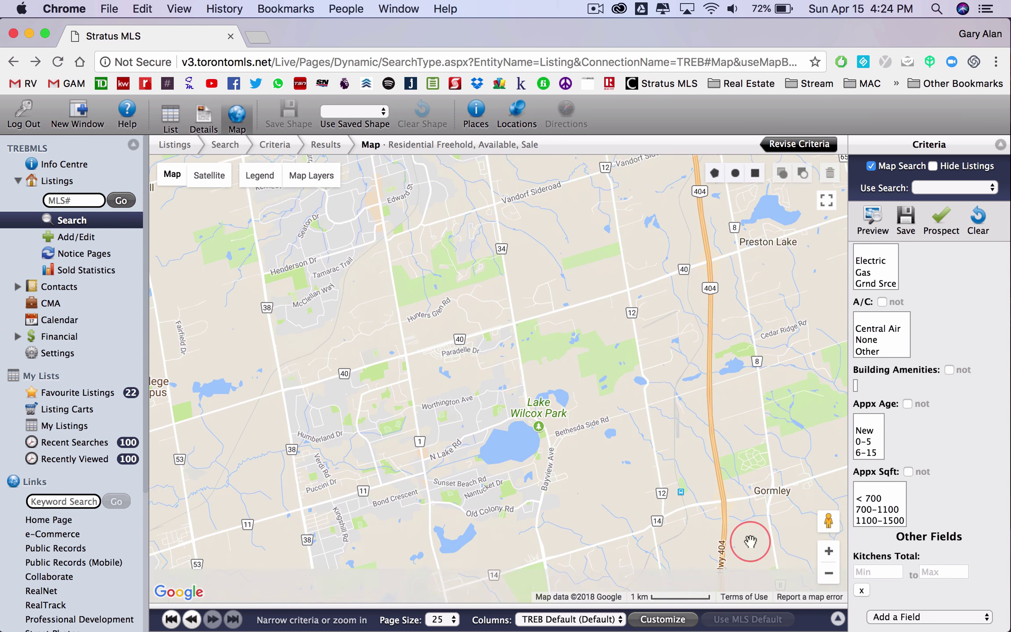
left_click(828, 575)
left_click(828, 575)
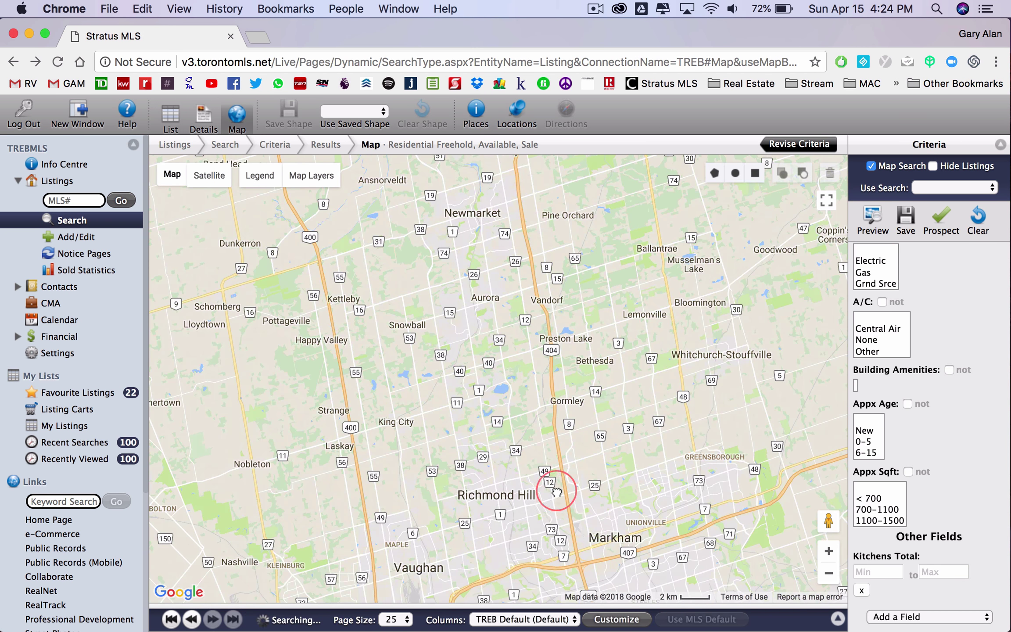
left_click_drag(546, 442, 533, 348)
scroll(476, 364, "up", 2)
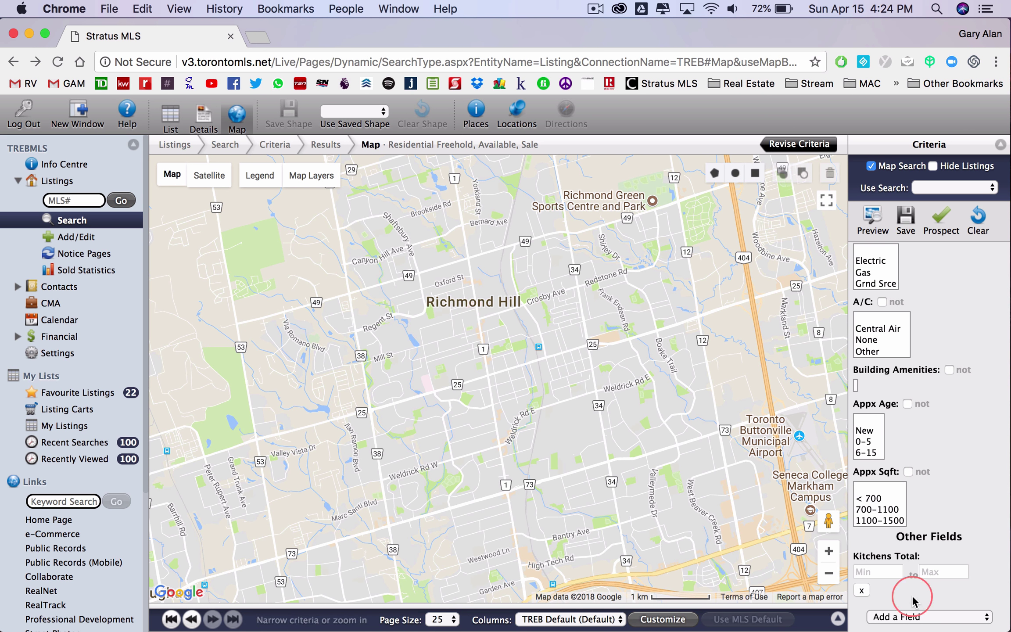
- Set Kitchens Total Min and Max to 2 and zoom into central Richmond Hill
left_click(870, 571)
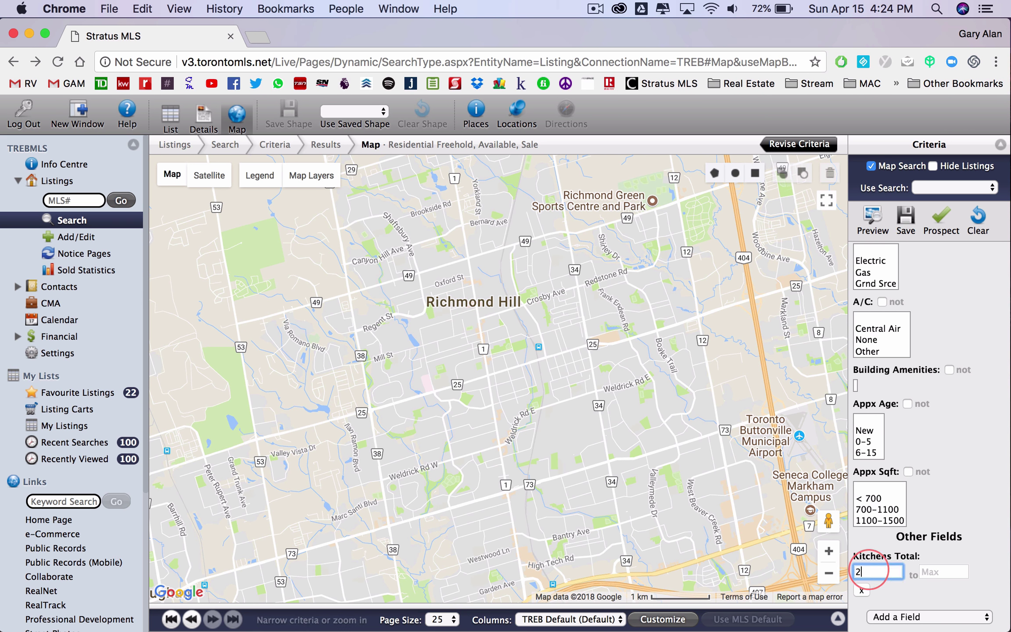
left_click(950, 578)
type("2")
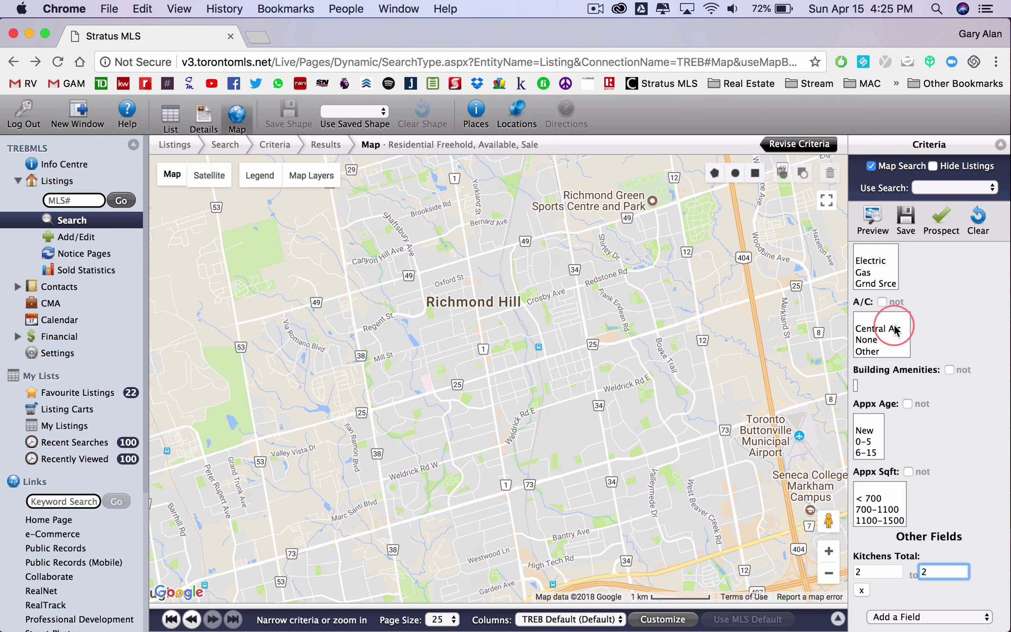
double_click(523, 287)
- Pan the map north to Elgin Mills and Saigeon Trail, previewing markers among 52 listings
left_click_drag(532, 263, 537, 334)
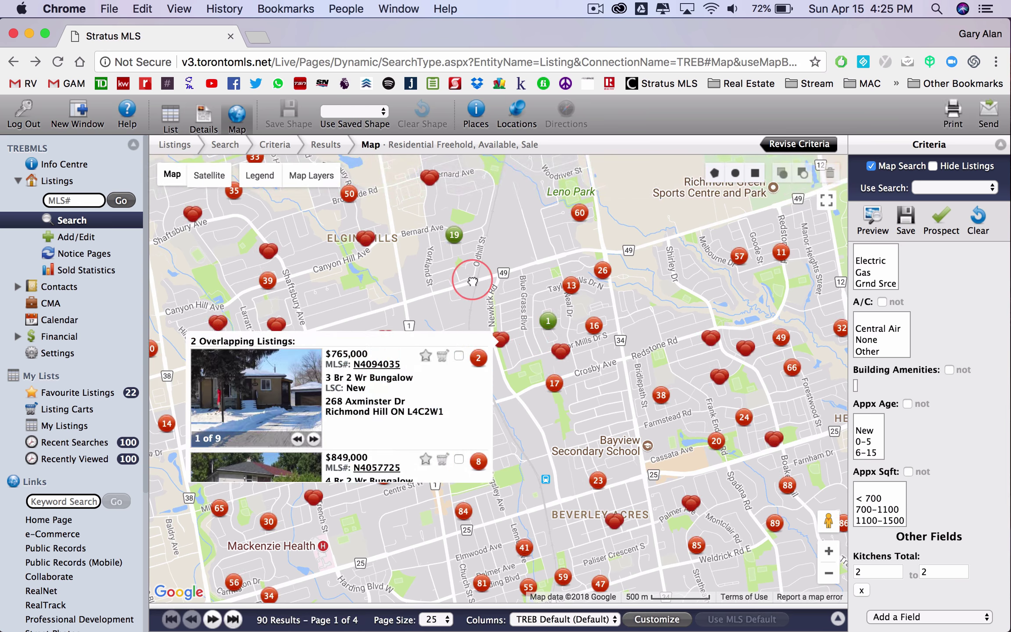
mouse_move(389, 341)
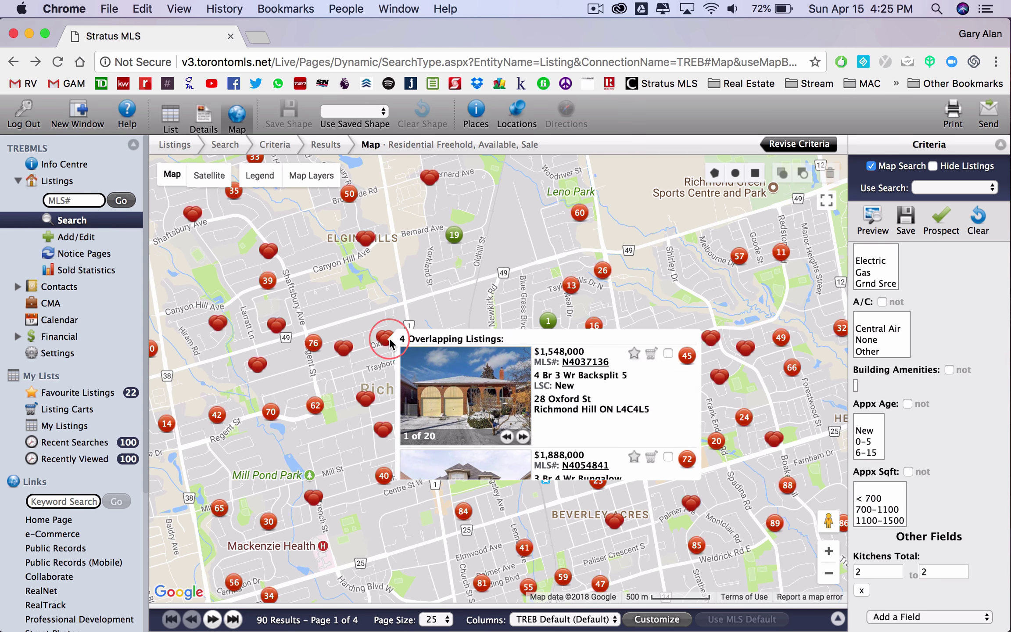
mouse_move(365, 404)
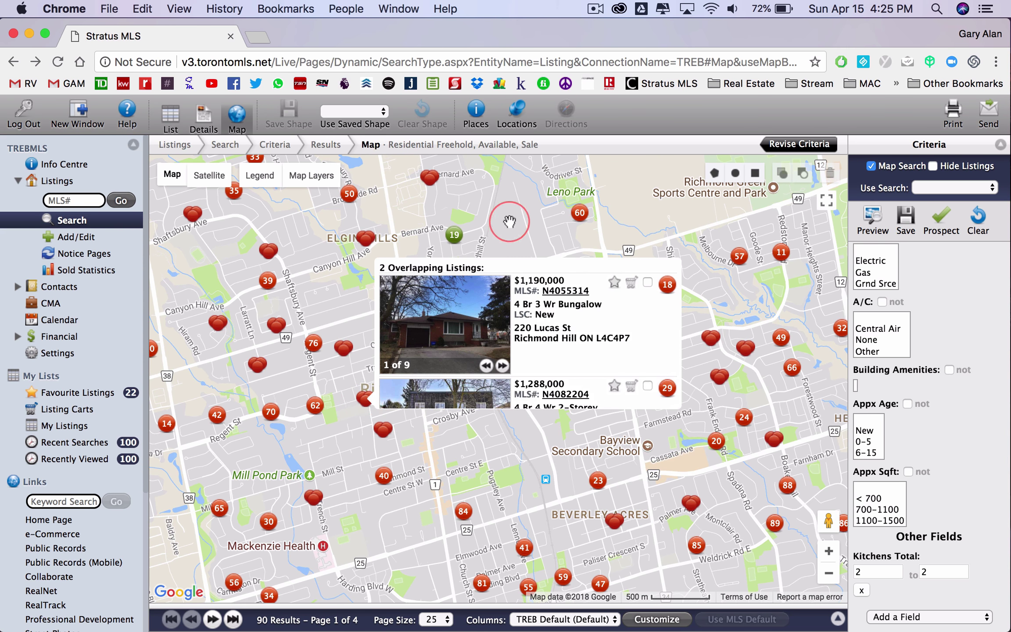
left_click_drag(509, 221, 524, 451)
left_click_drag(461, 388, 619, 335)
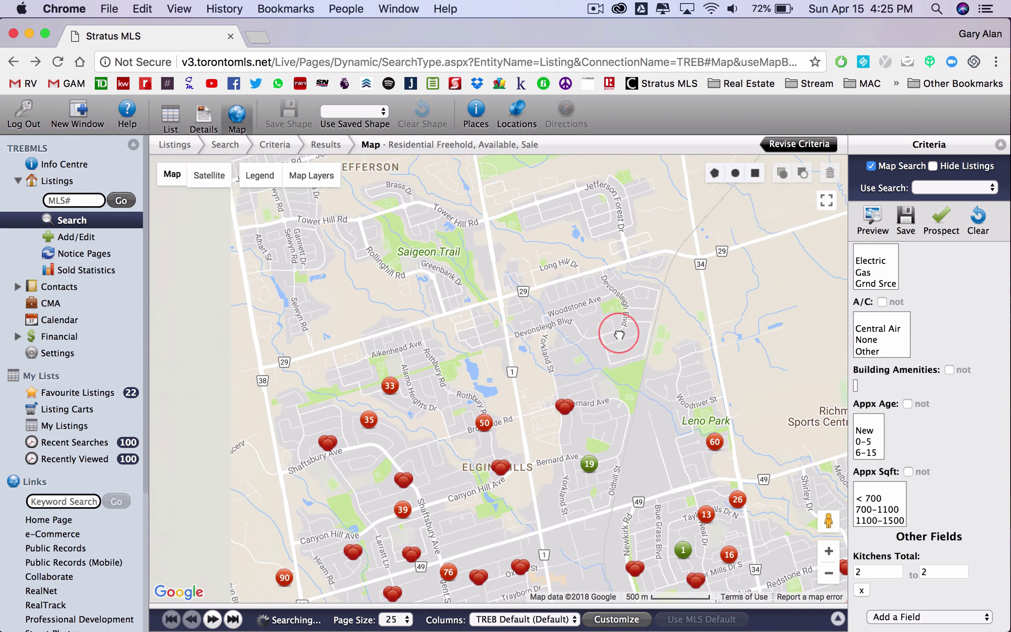
mouse_move(558, 304)
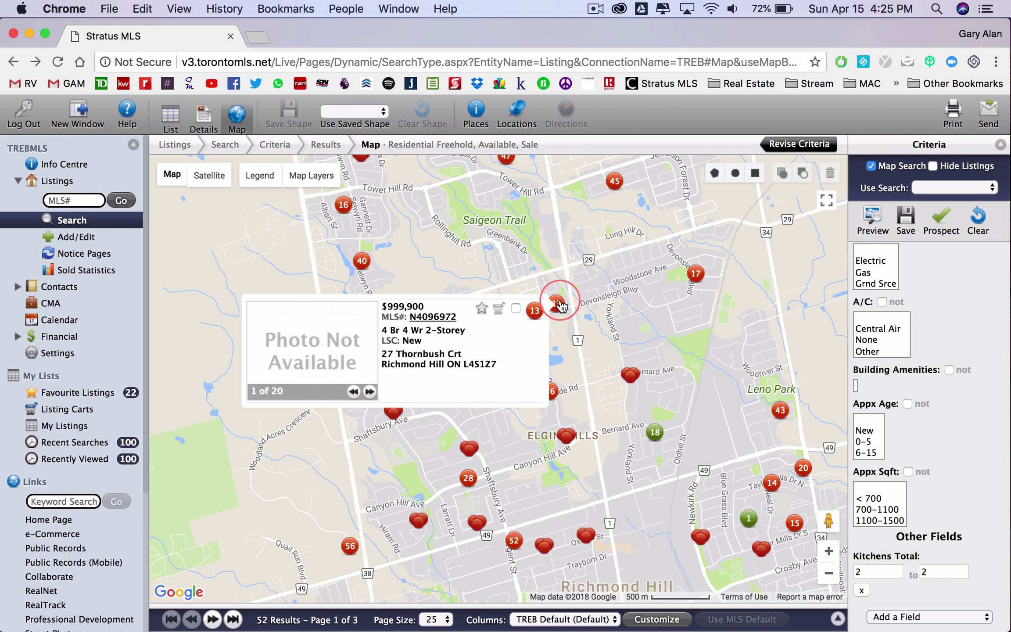
mouse_move(567, 441)
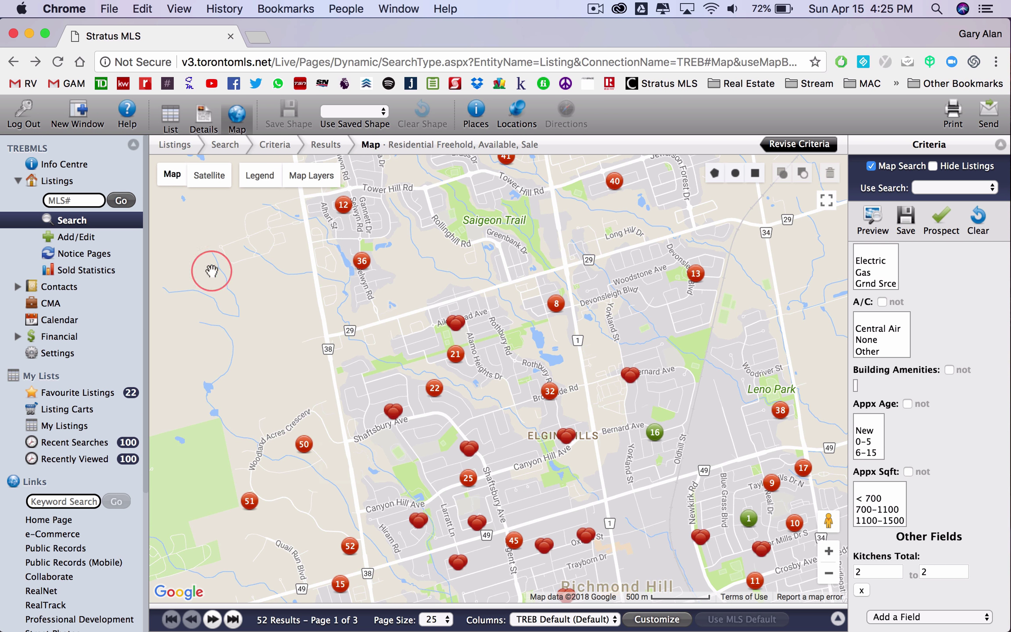
- Start a new residential criteria search and set the Area to York
left_click(71, 220)
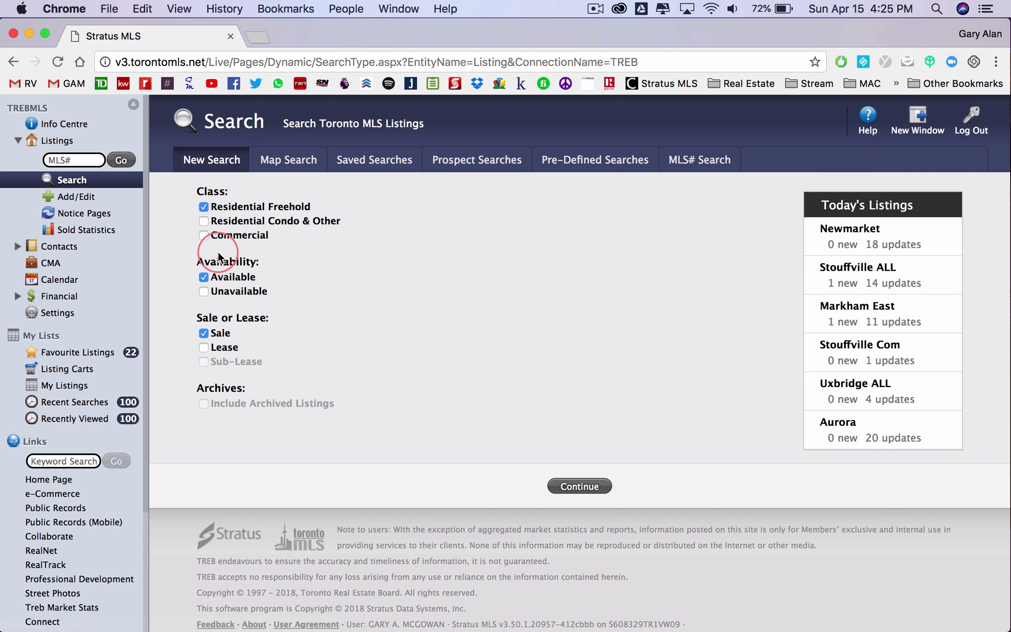
left_click(573, 486)
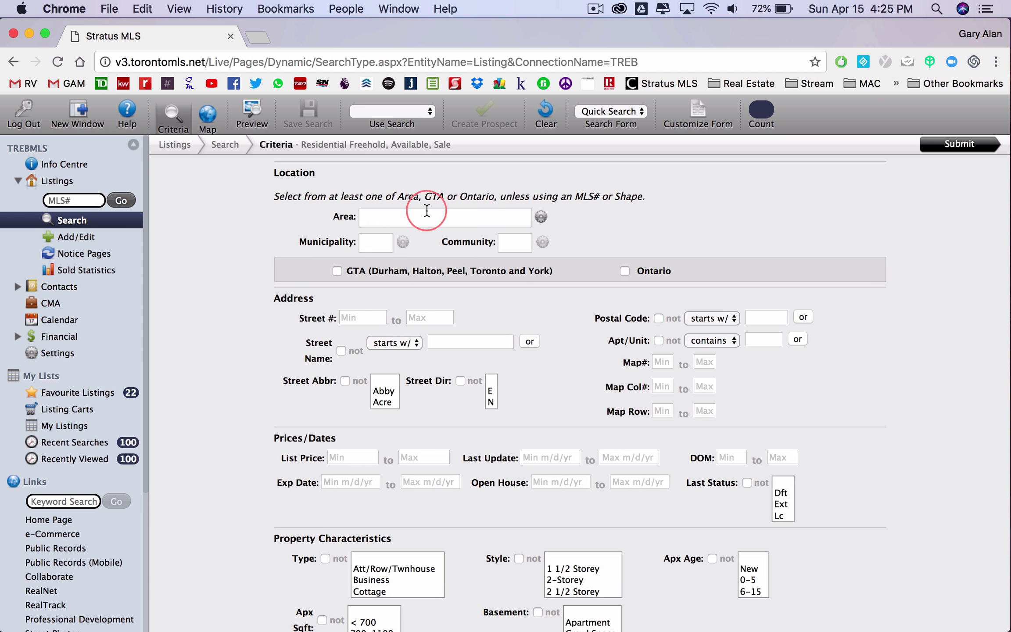
left_click(431, 217)
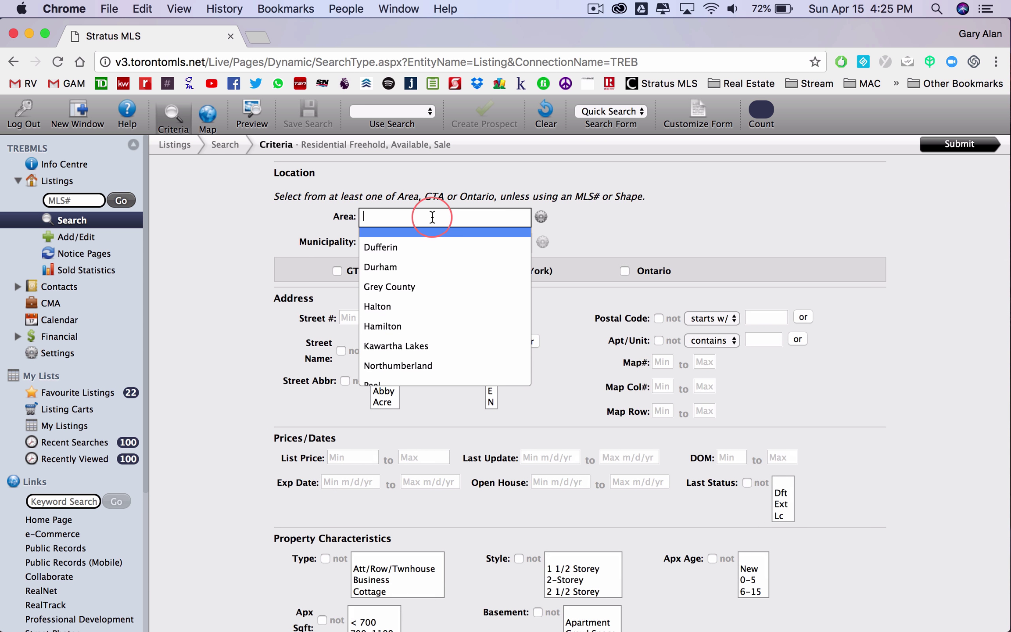
type("y")
left_click(385, 258)
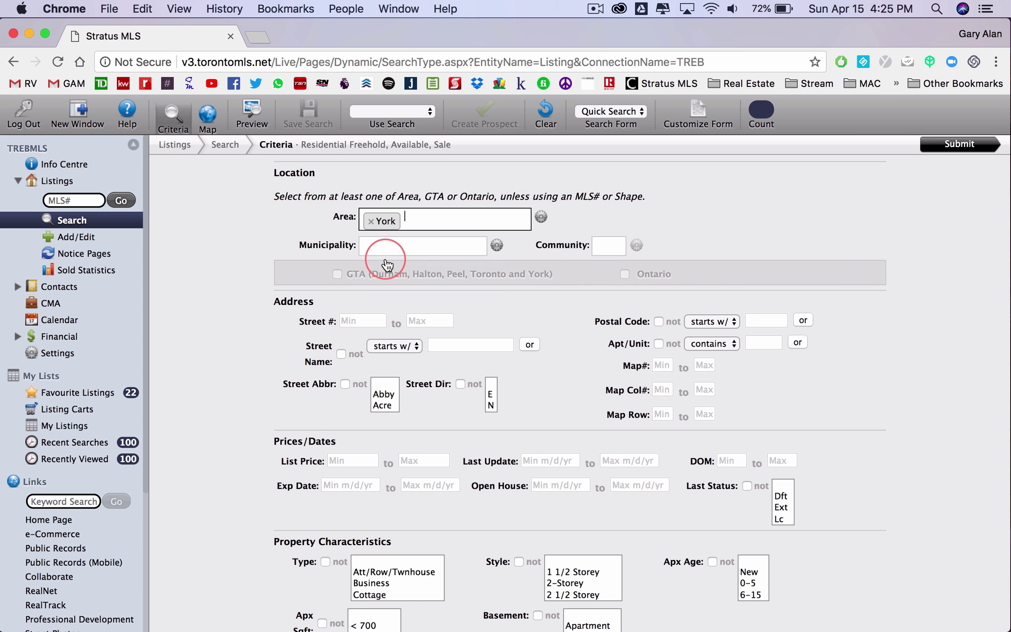
- Set the Municipality to Newmarket, leaving Community empty, for 430 listings
left_click(402, 251)
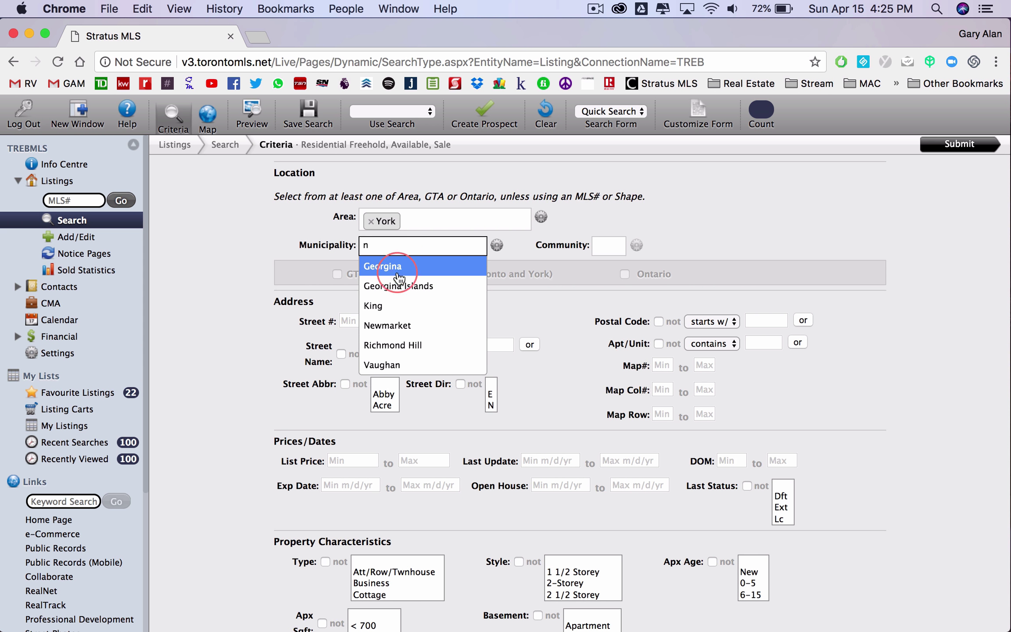
type("e")
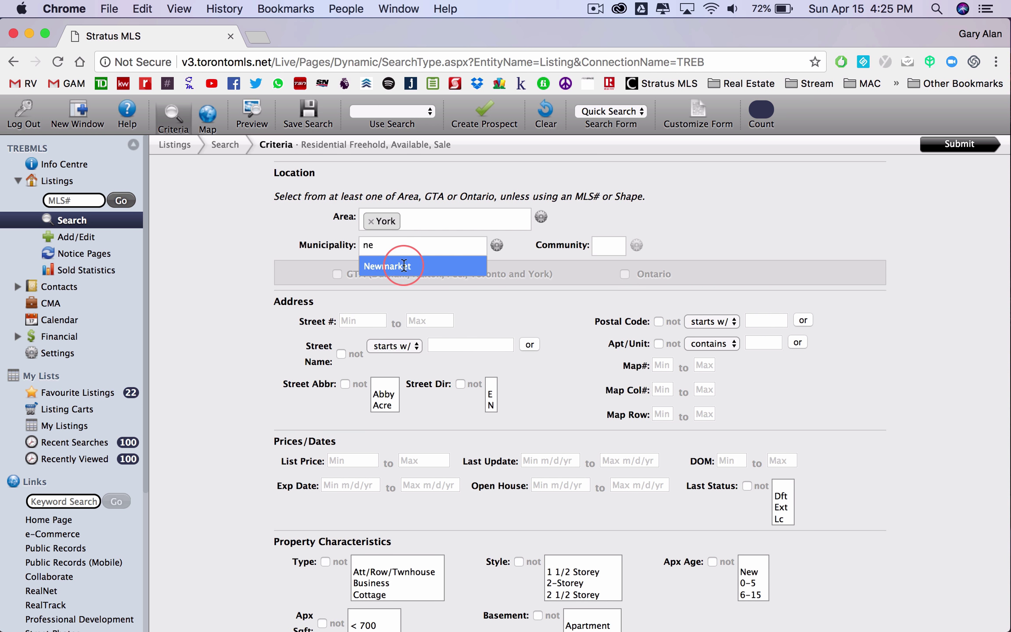
left_click(408, 266)
left_click(698, 244)
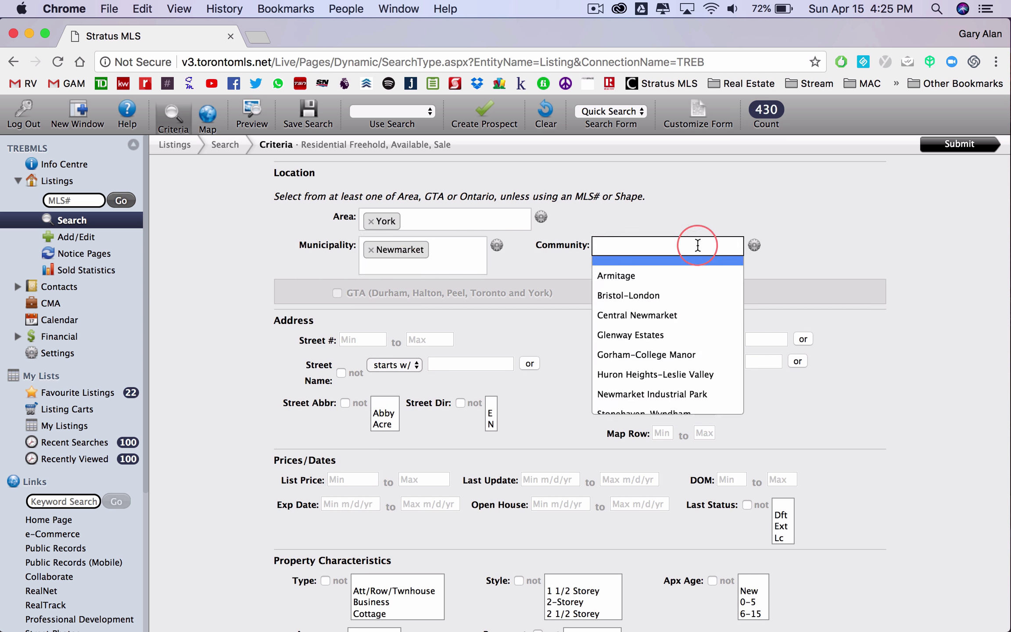
left_click(815, 245)
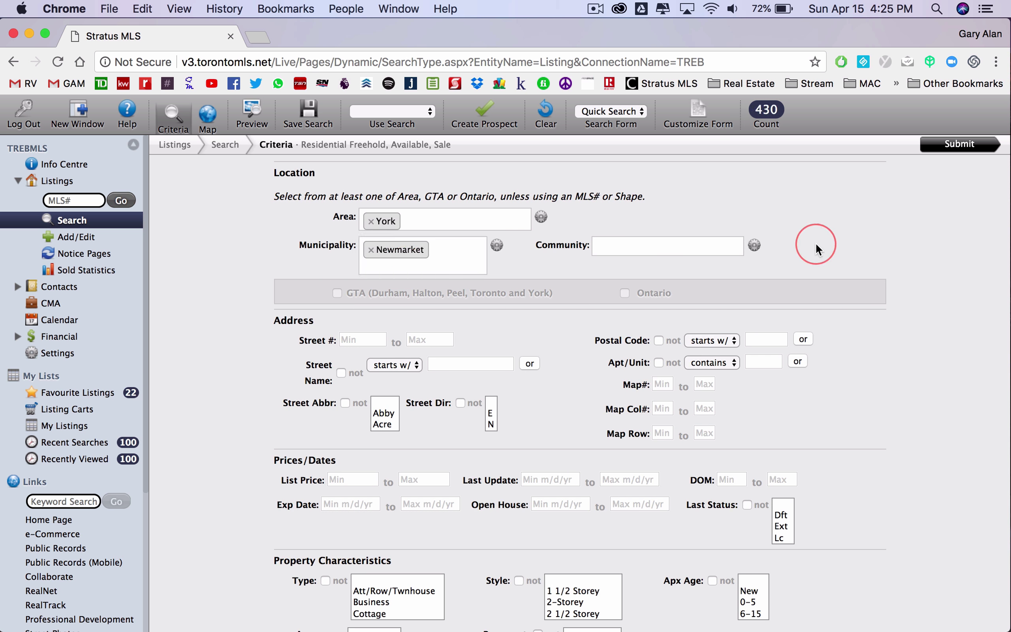
- Enter a Kit Total minimum of 2 under Property Characteristics, reaching 67 matches, and submit the search
scroll(816, 248, "down", 5)
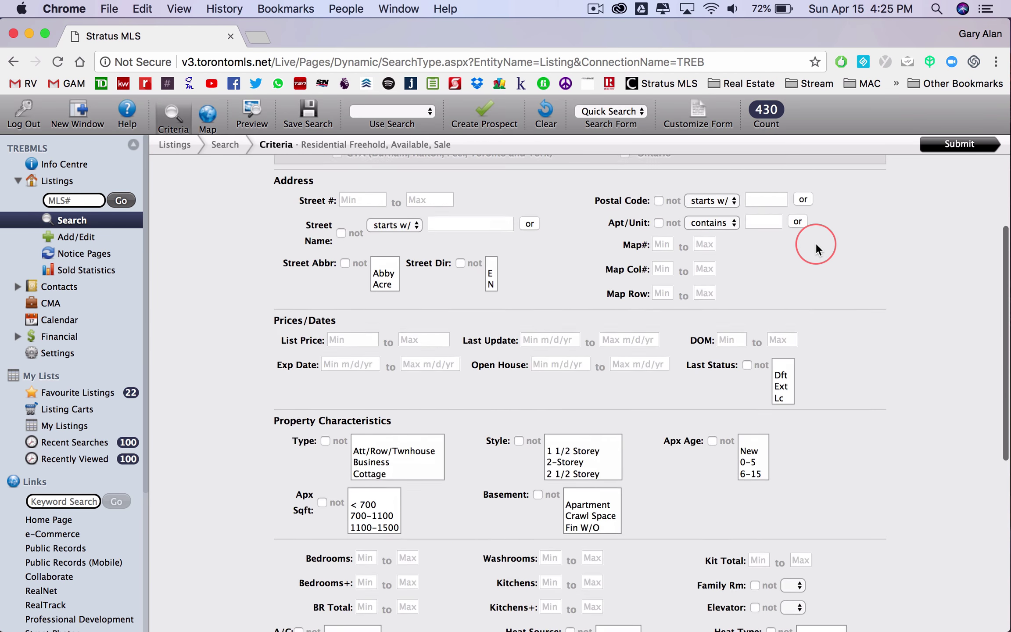
scroll(816, 249, "down", 8)
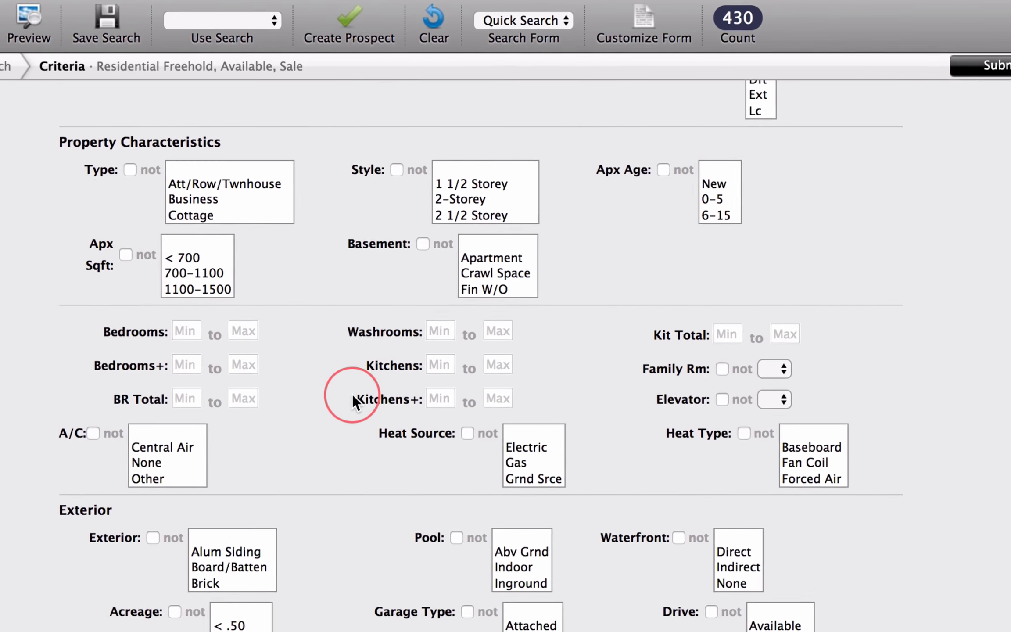
left_click_drag(353, 395, 420, 399)
left_click(440, 398)
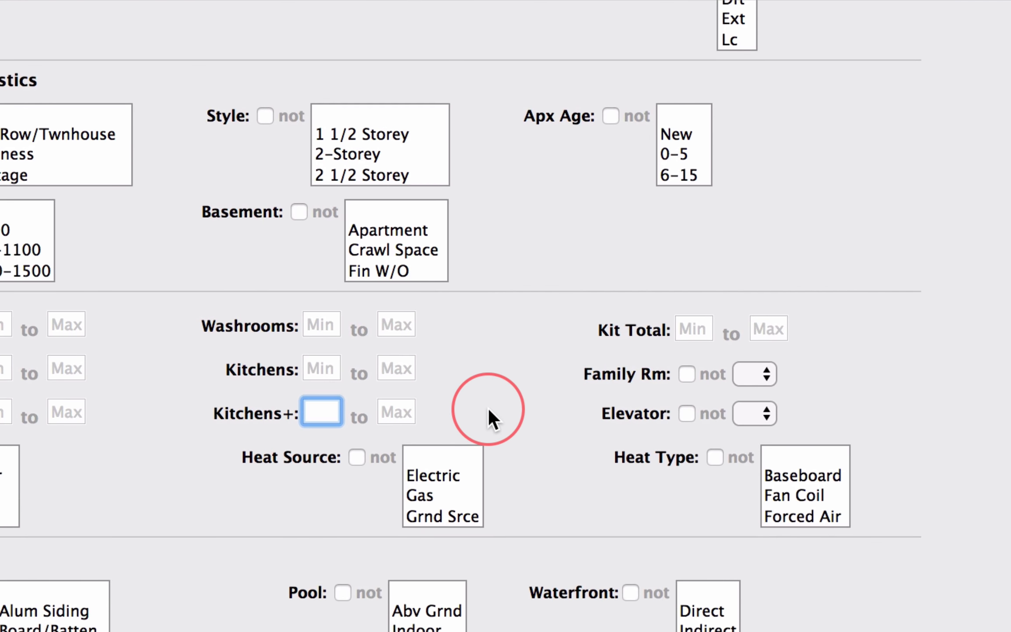
scroll(488, 409, "down", 2)
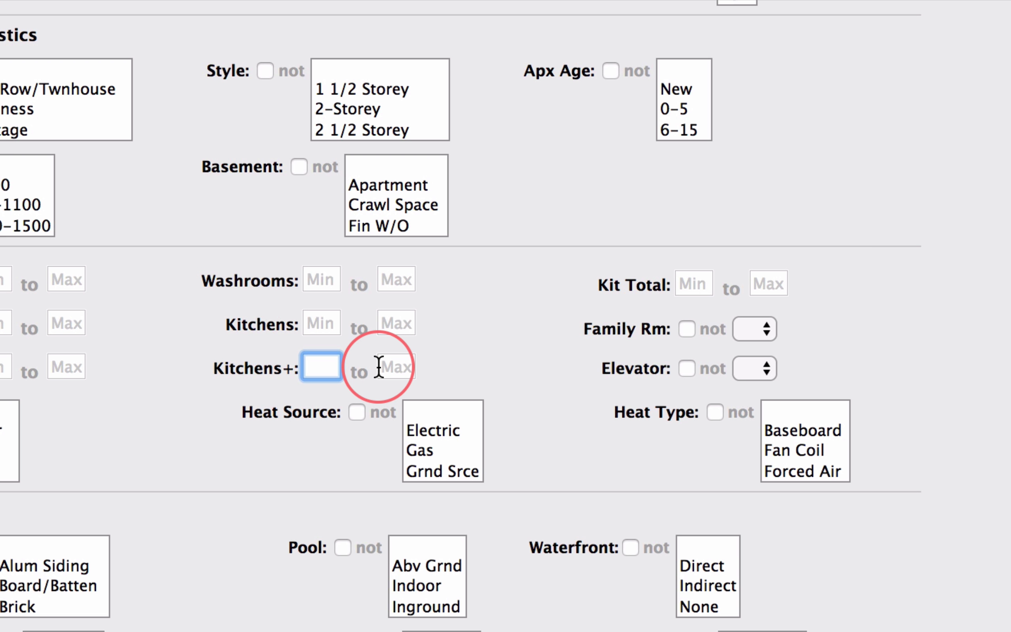
left_click(684, 284)
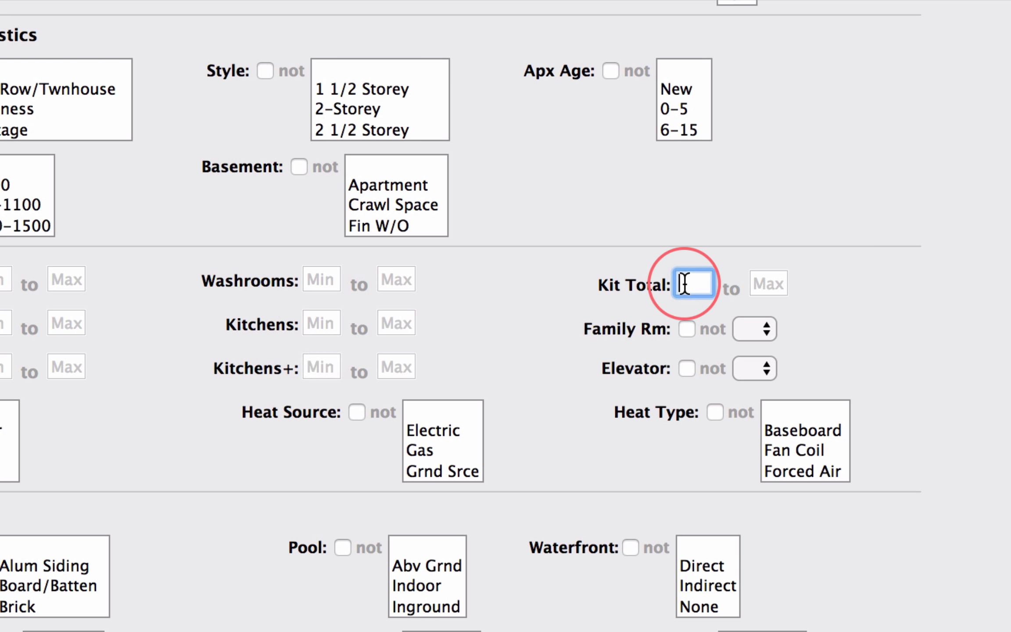
type("2")
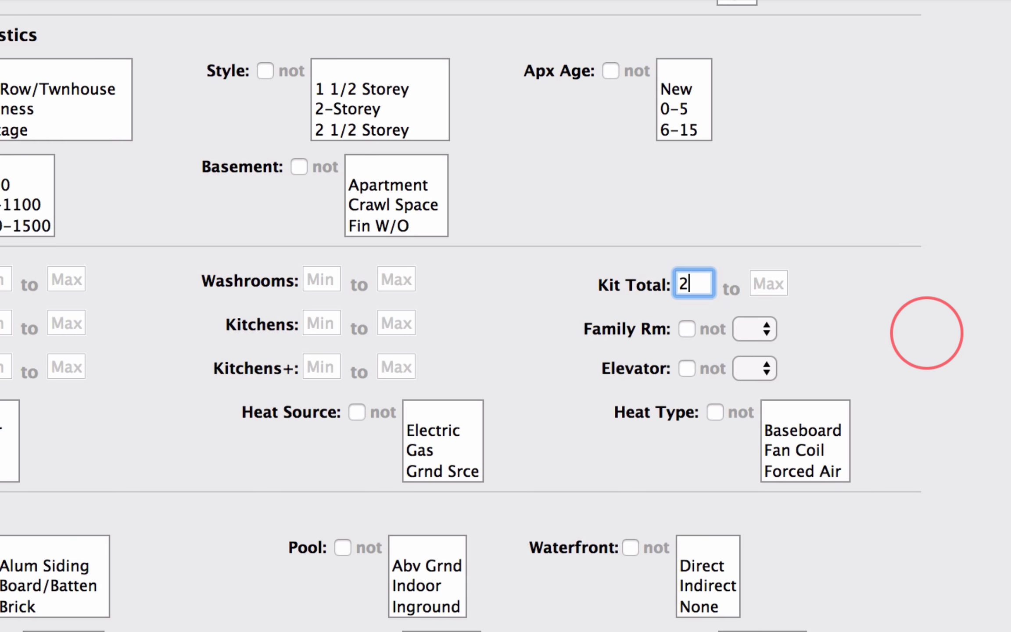
left_click(926, 333)
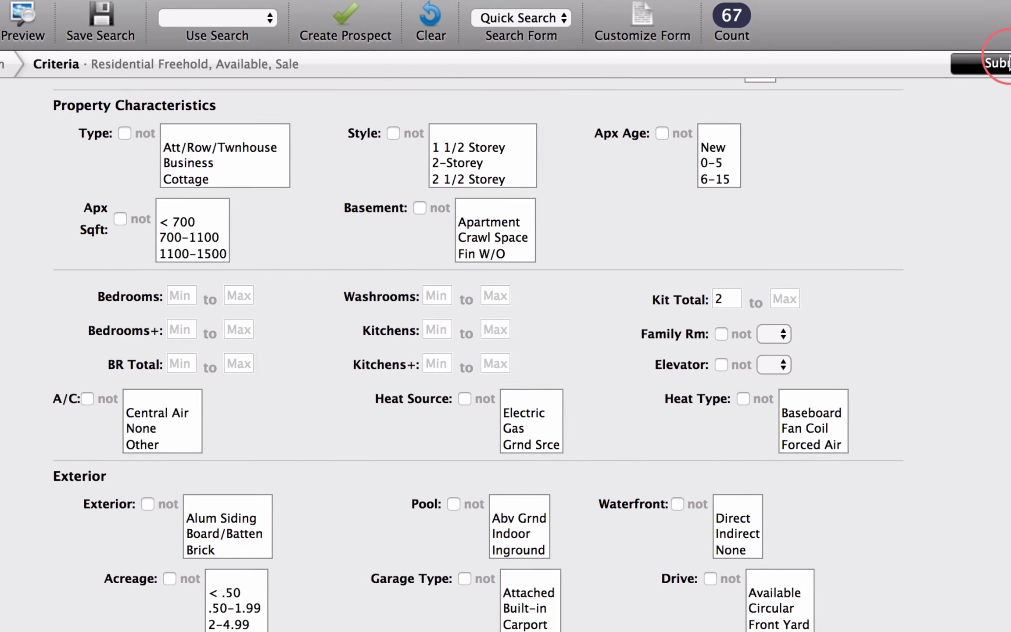
left_click(1004, 62)
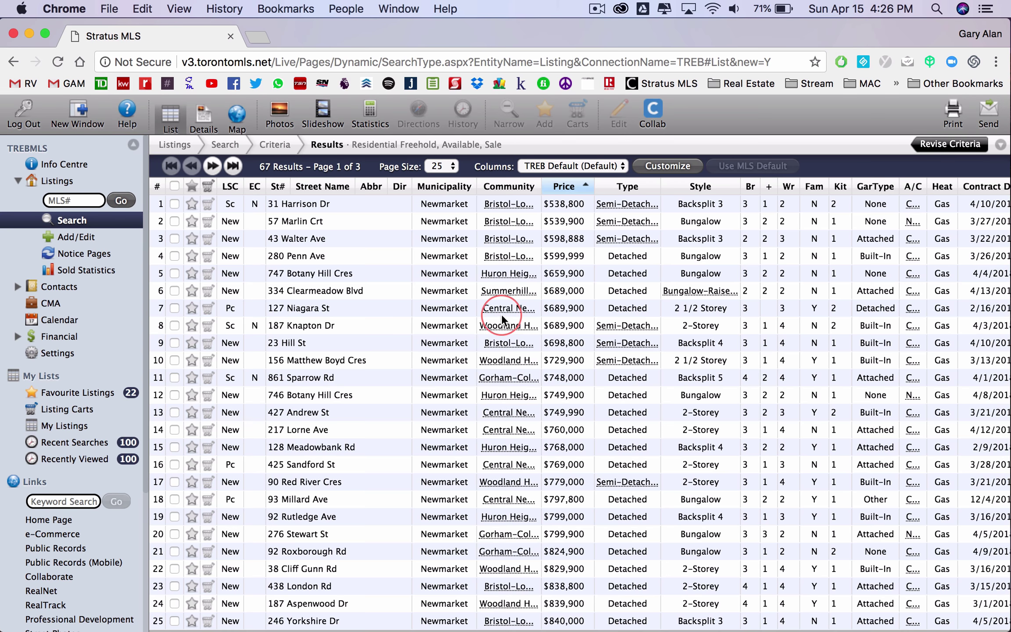
- Switch the 67 Newmarket results to Map view, plotted above the listings table
scroll(350, 369, "down", 5)
scroll(349, 369, "up", 5)
scroll(350, 370, "down", 1)
scroll(349, 374, "up", 1)
left_click(242, 117)
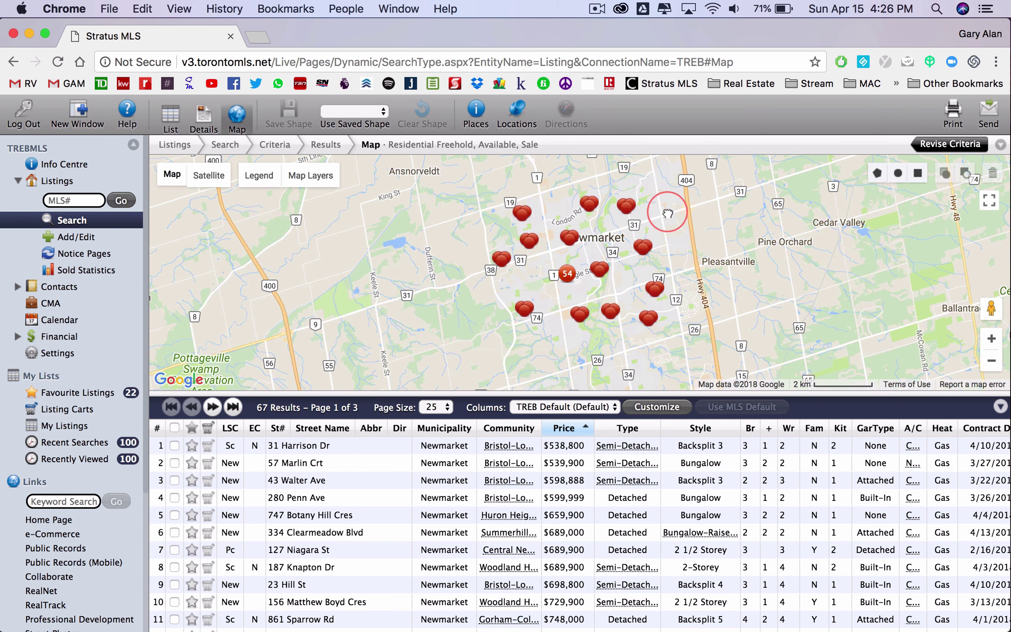
- Zoom the map two levels into central Newmarket, then preview and close a marker holding two listings
double_click(665, 211)
double_click(664, 219)
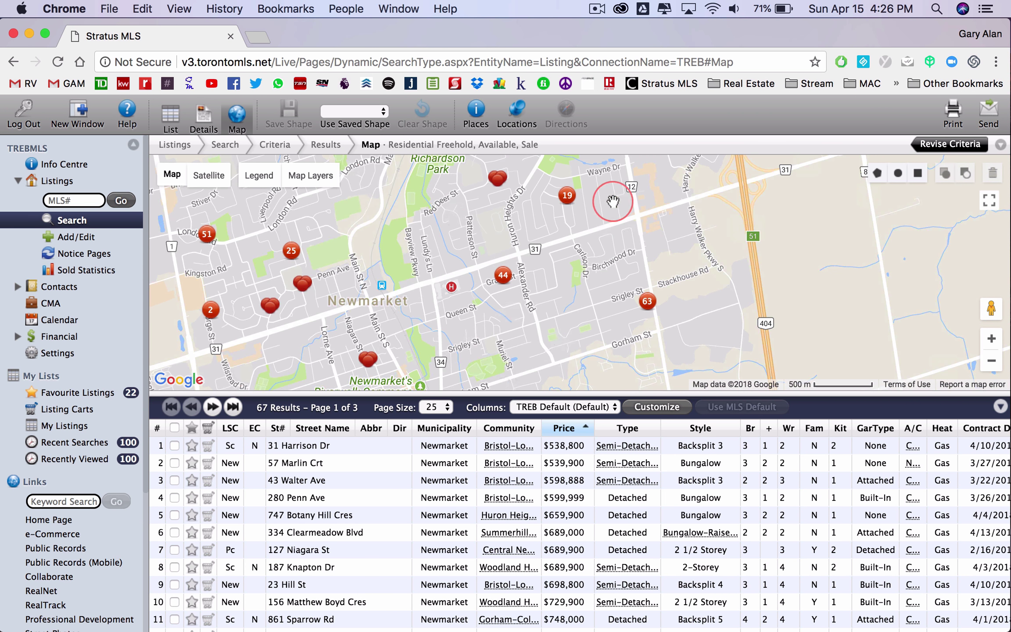
left_click(517, 238)
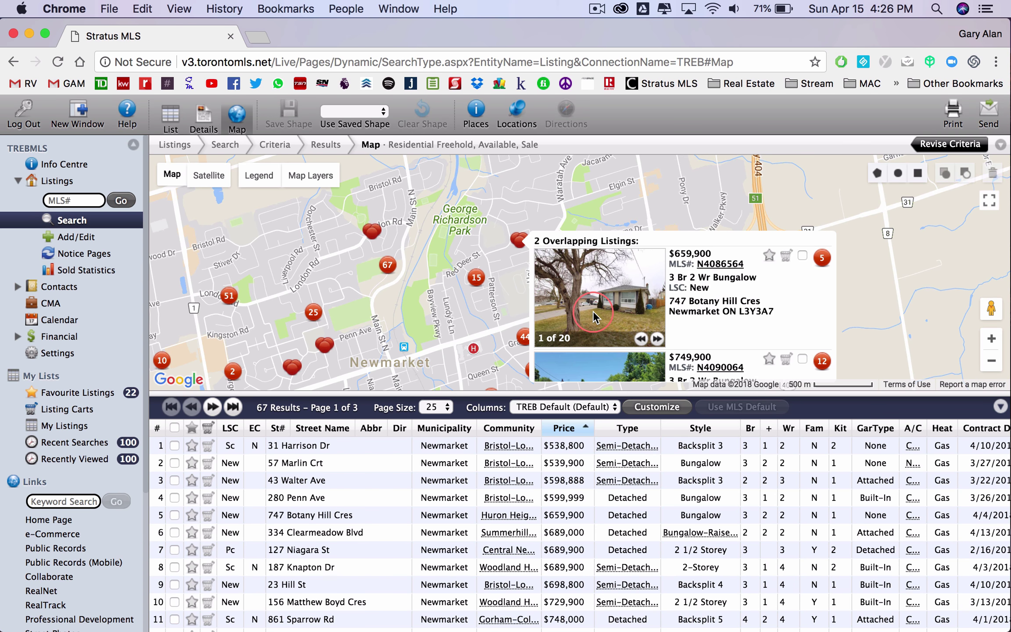
scroll(593, 316, "down", 3)
scroll(593, 316, "down", 2)
scroll(593, 316, "up", 3)
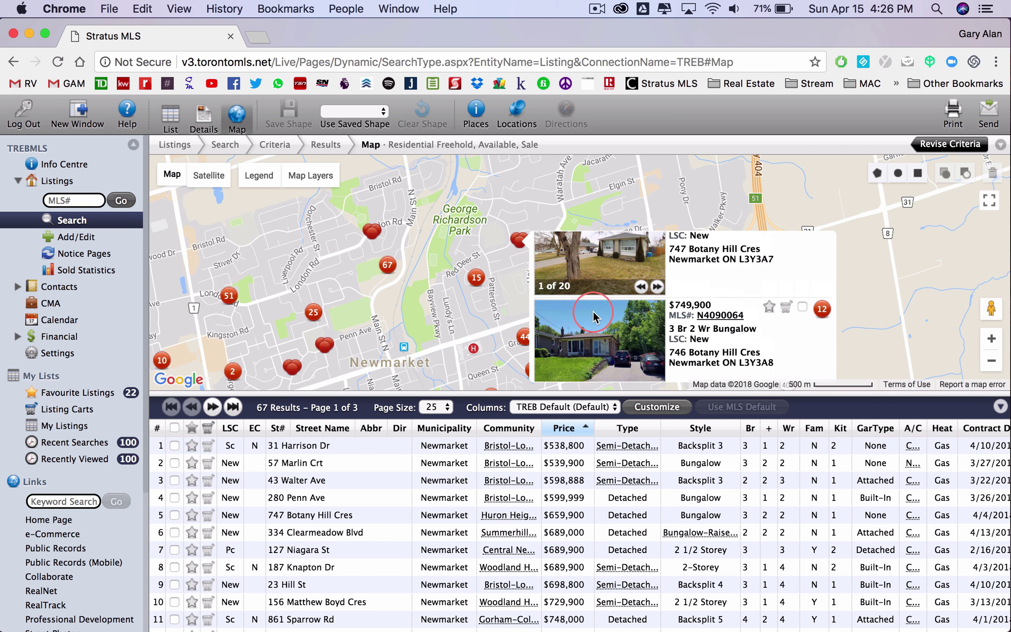
scroll(593, 316, "down", 2)
left_click(889, 289)
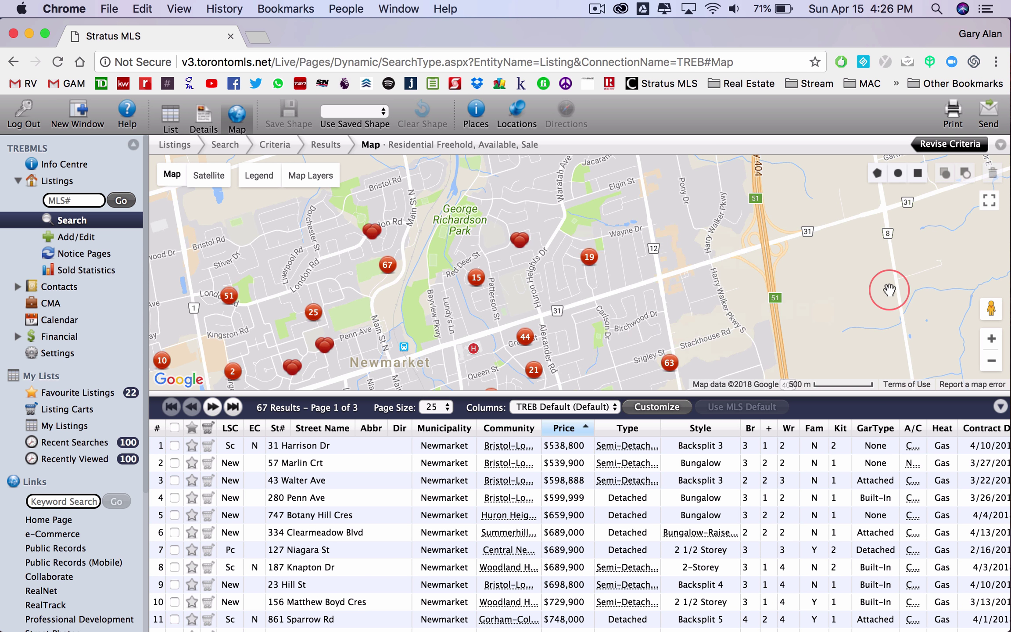